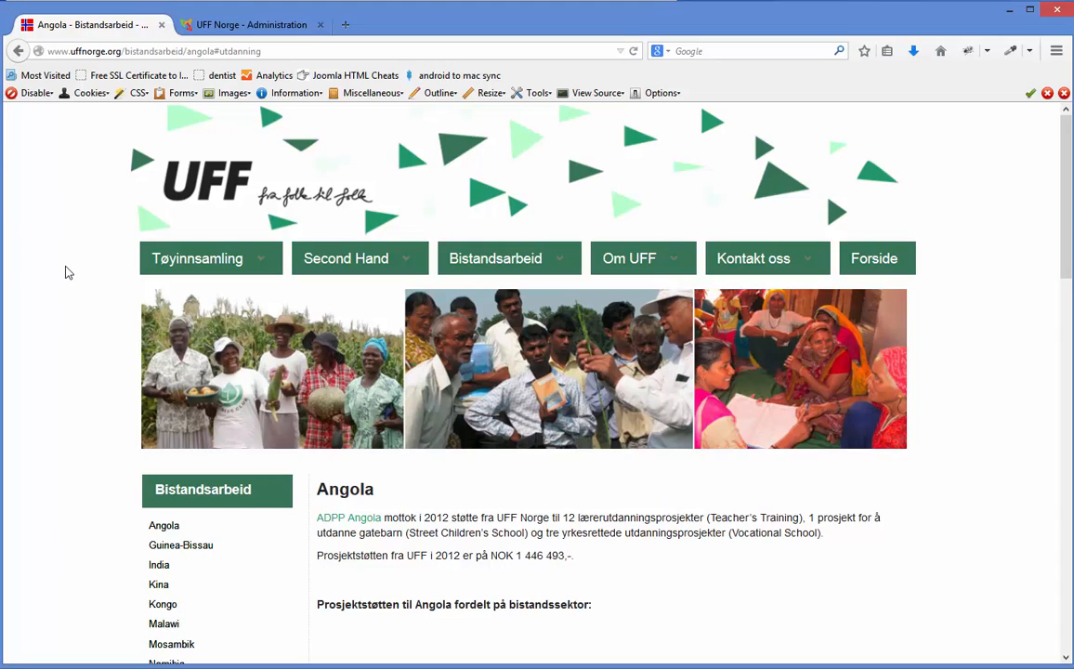
Log in to the Joomla administration with the prefilled credentials and expand the Bistandsarbeid-2013 category in the Dropfiles component.
click(243, 28)
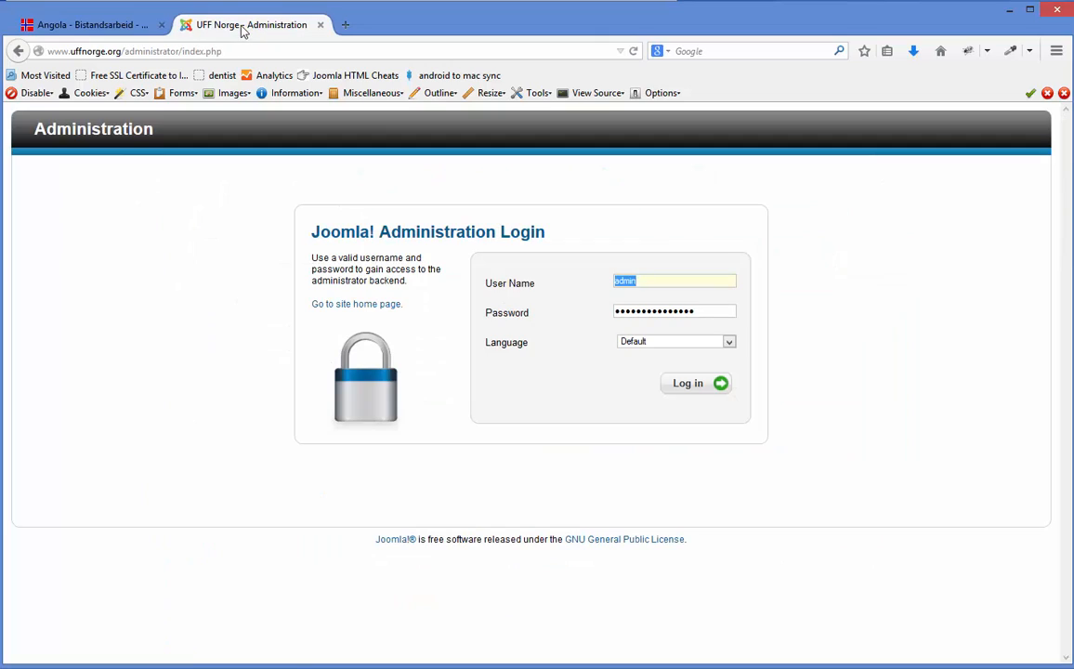
click(712, 389)
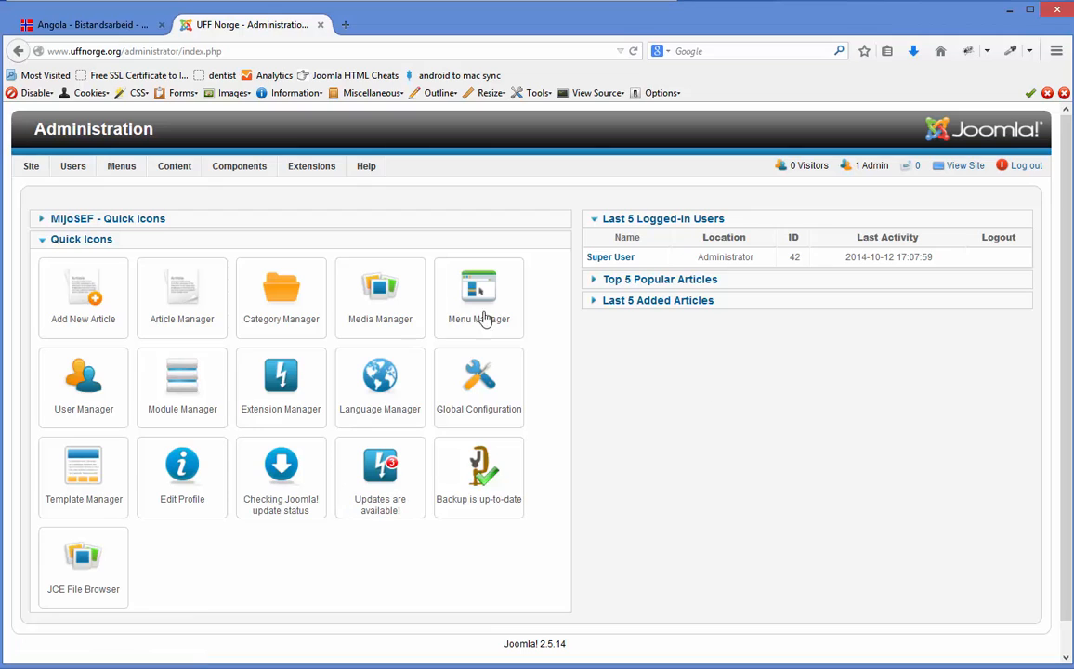
mouse_move(243, 169)
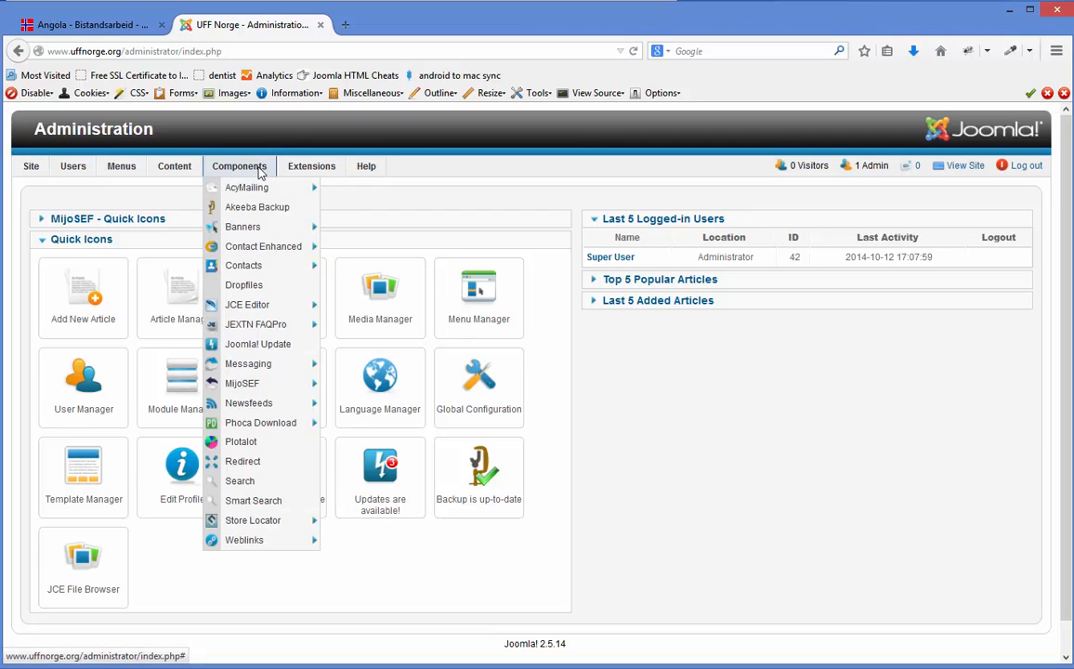
click(247, 290)
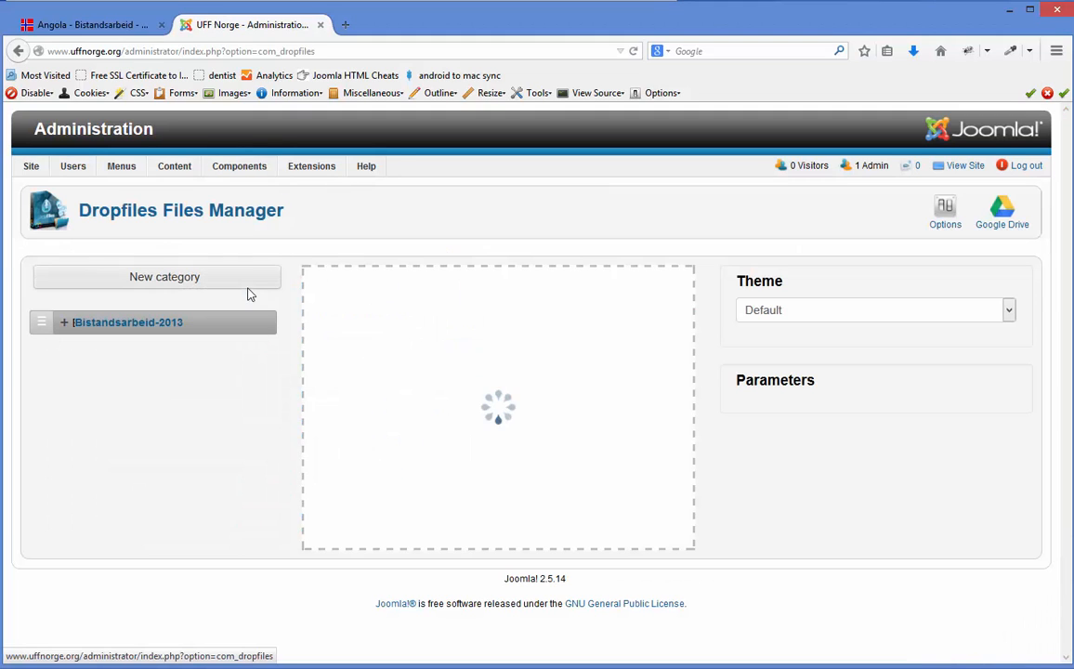
scroll(750, 435, down, 2)
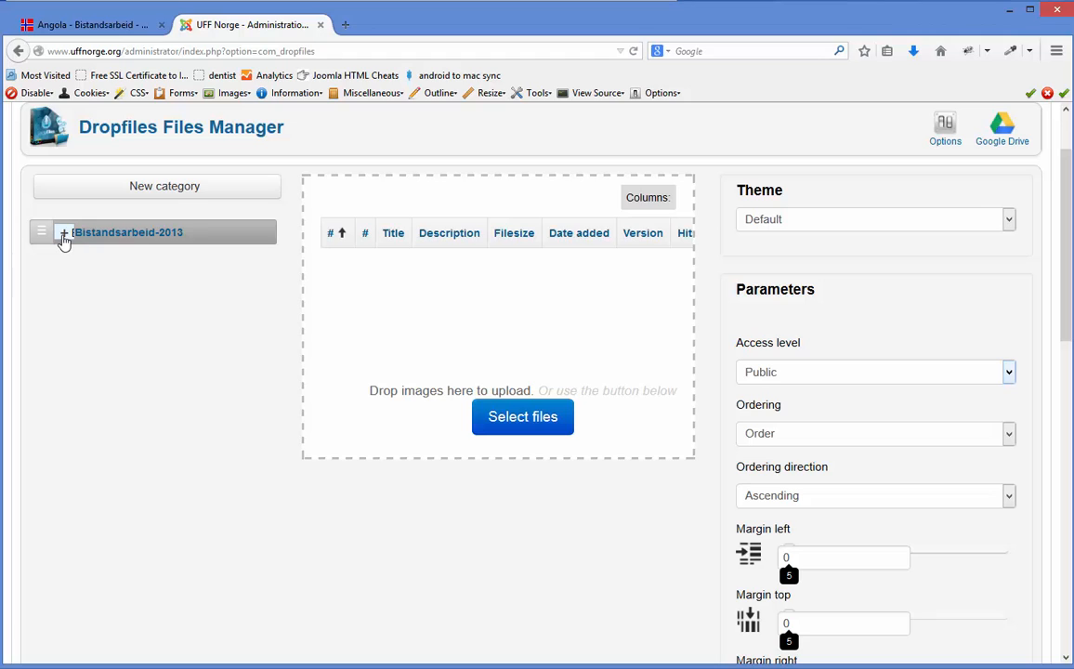
click(64, 234)
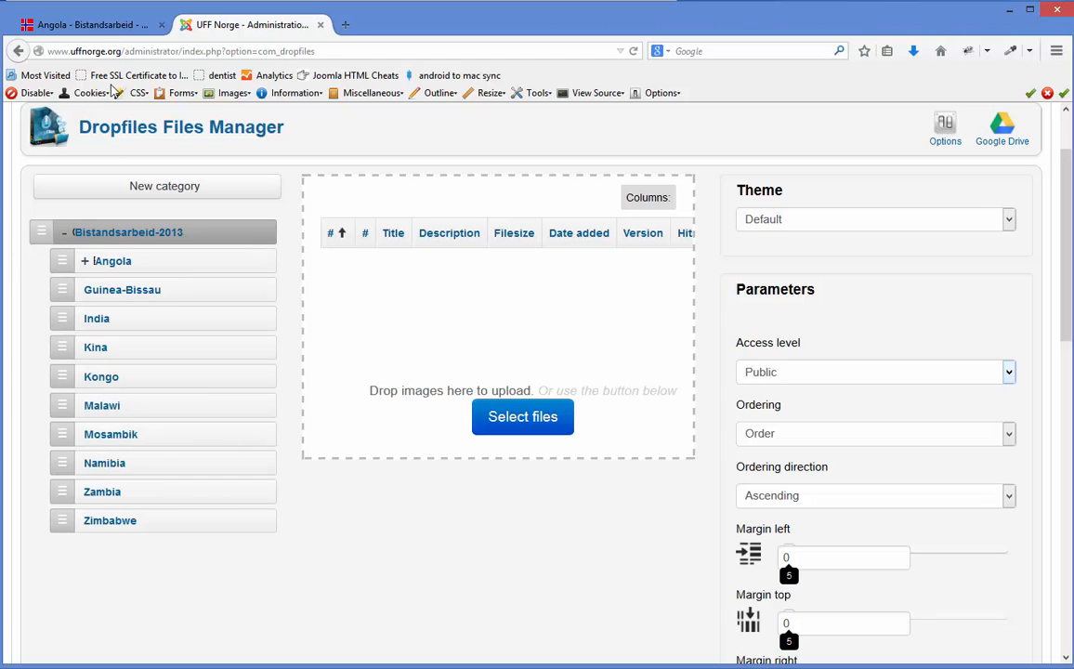
Examine the Guinea-Bissau and Angola pages on the public UFF site, including their sector charts and annual report sections.
click(106, 31)
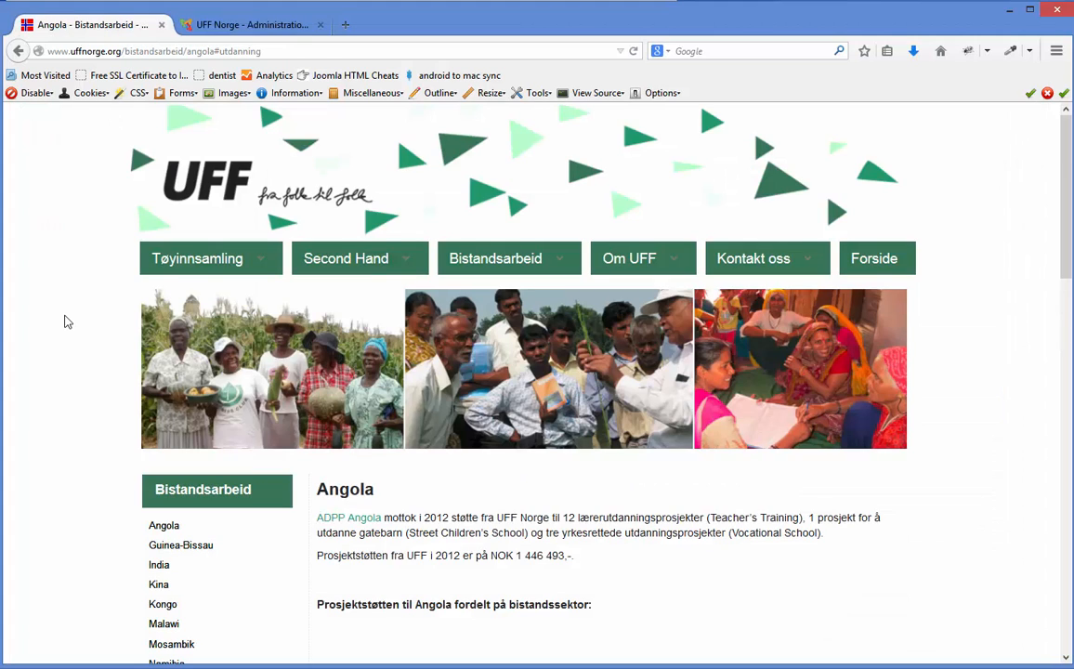
scroll(64, 322, down, 3)
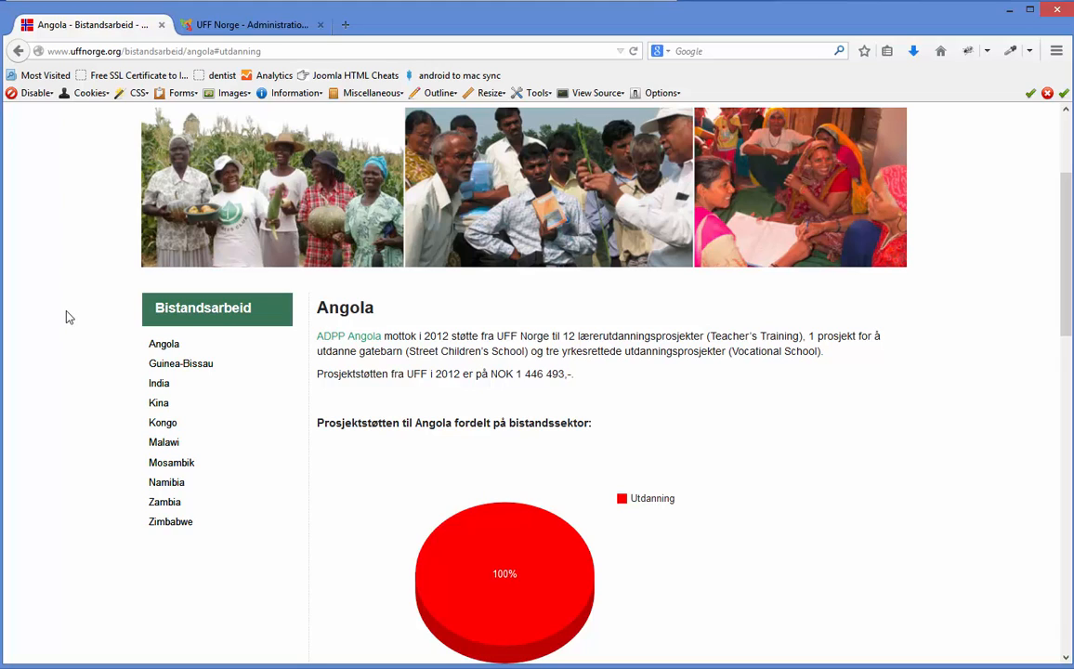
click(170, 367)
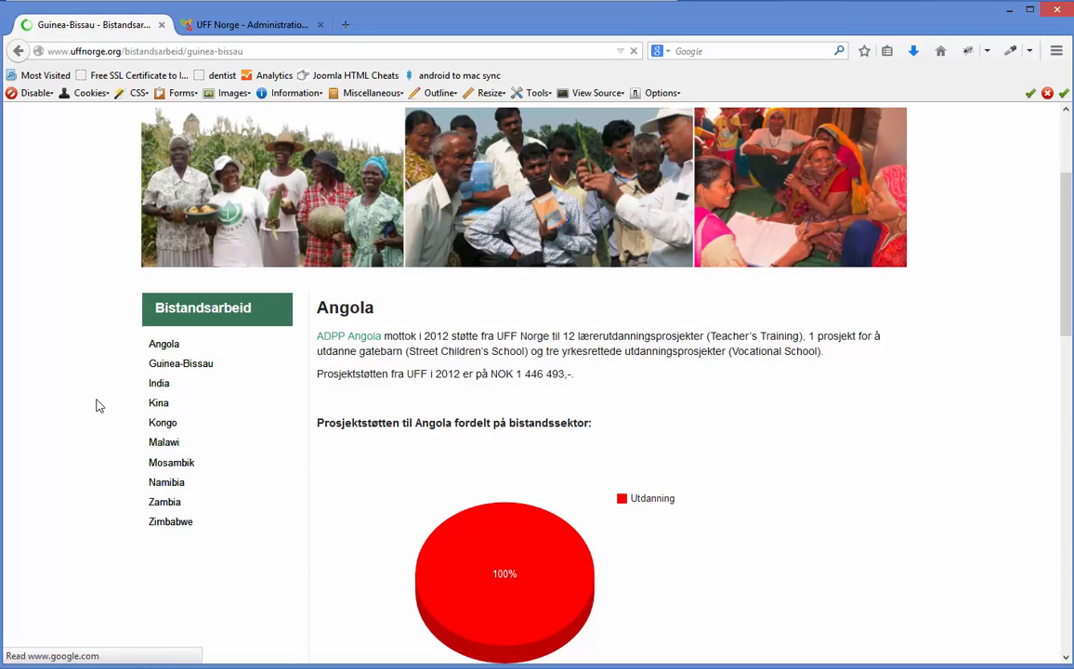
scroll(100, 406, down, 1)
scroll(100, 406, down, 1)
scroll(101, 406, down, 5)
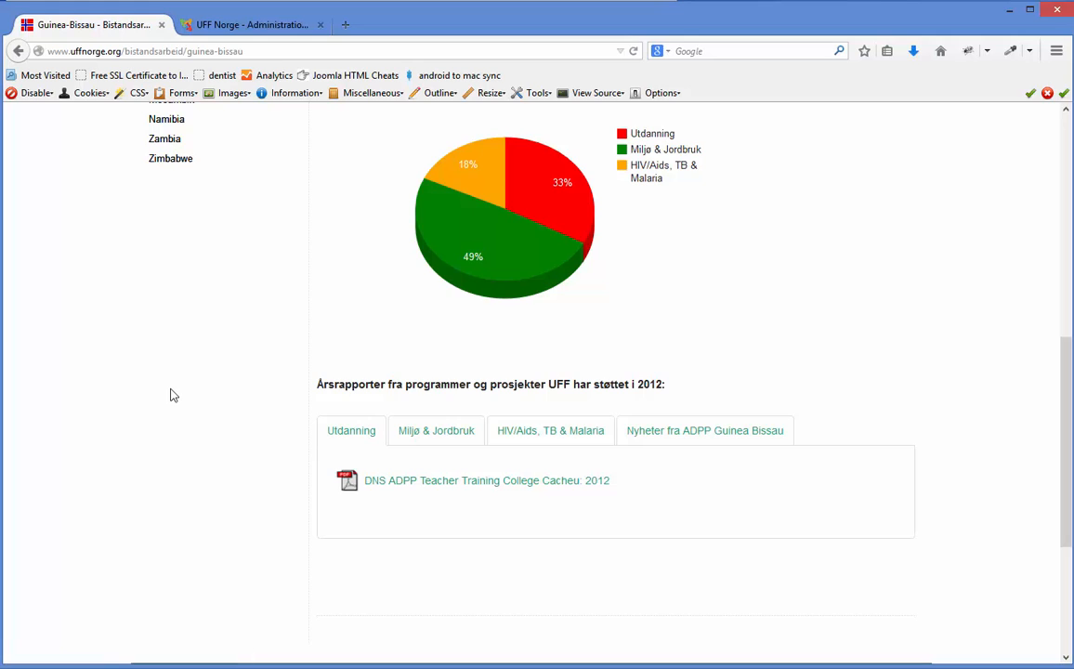
scroll(170, 398, up, 2)
scroll(170, 397, up, 5)
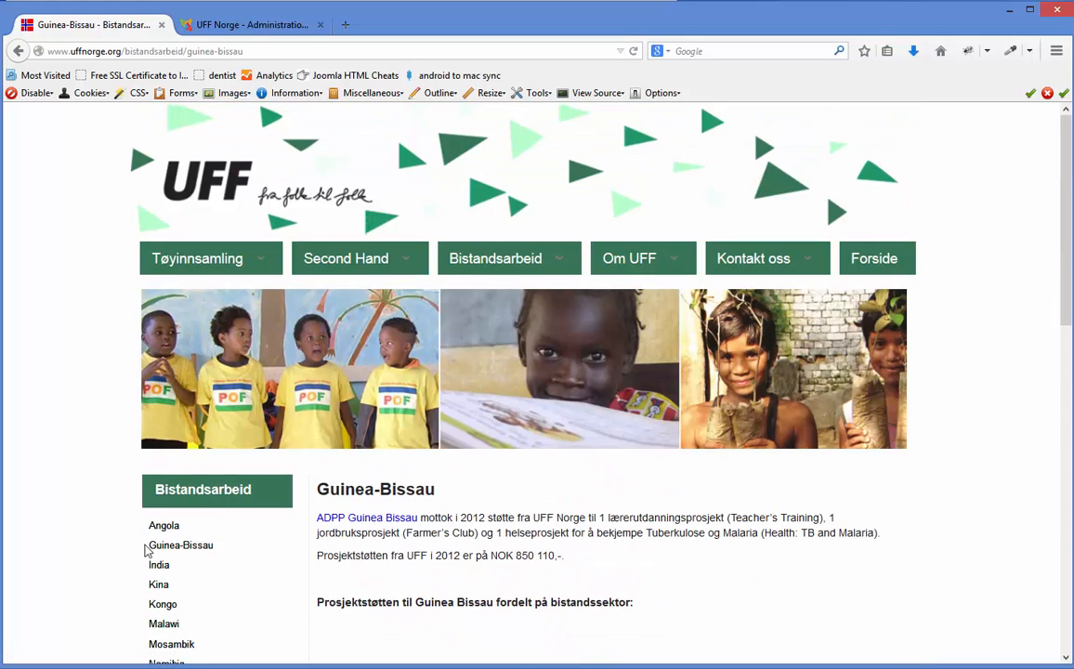
click(163, 527)
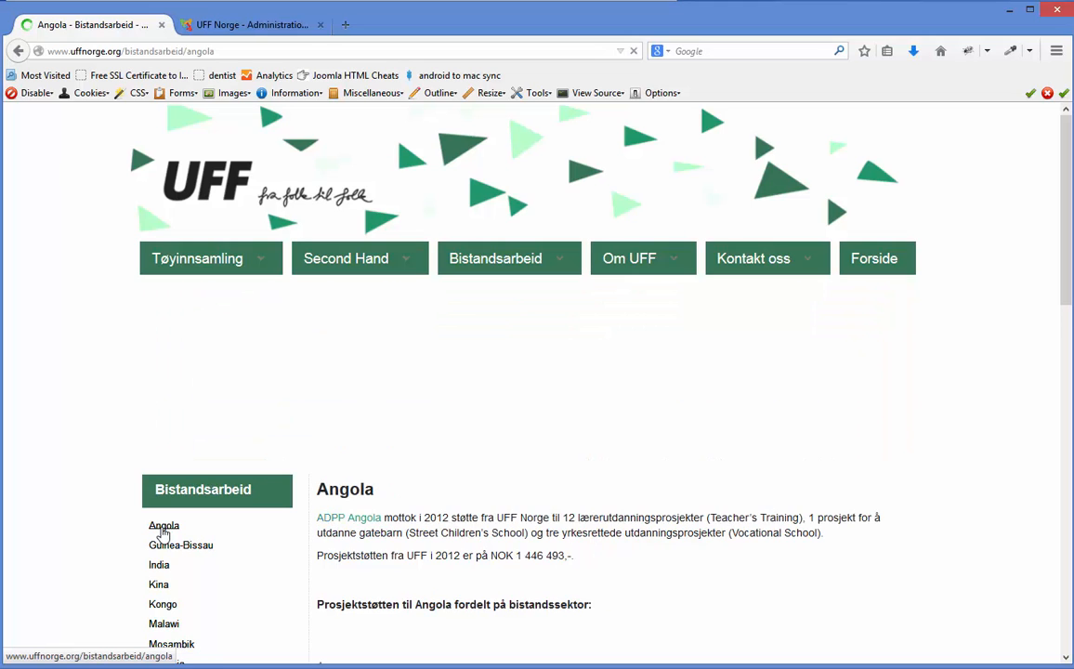
scroll(164, 533, down, 5)
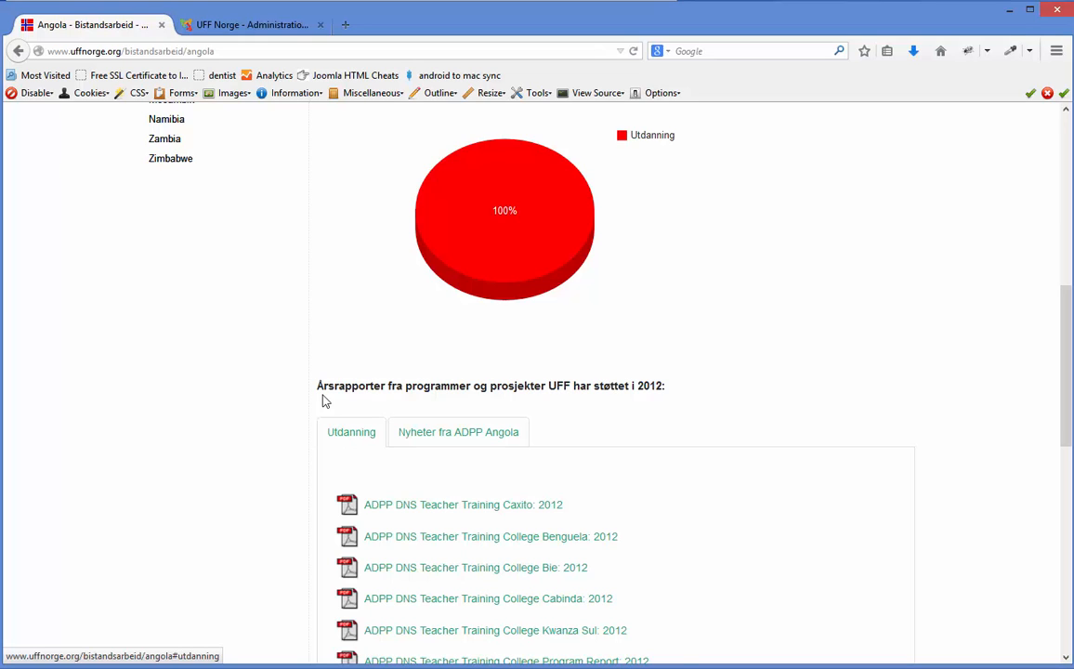
Return to the Dropfiles manager and expand the Angola category under Bistandsarbeid-2013.
click(258, 28)
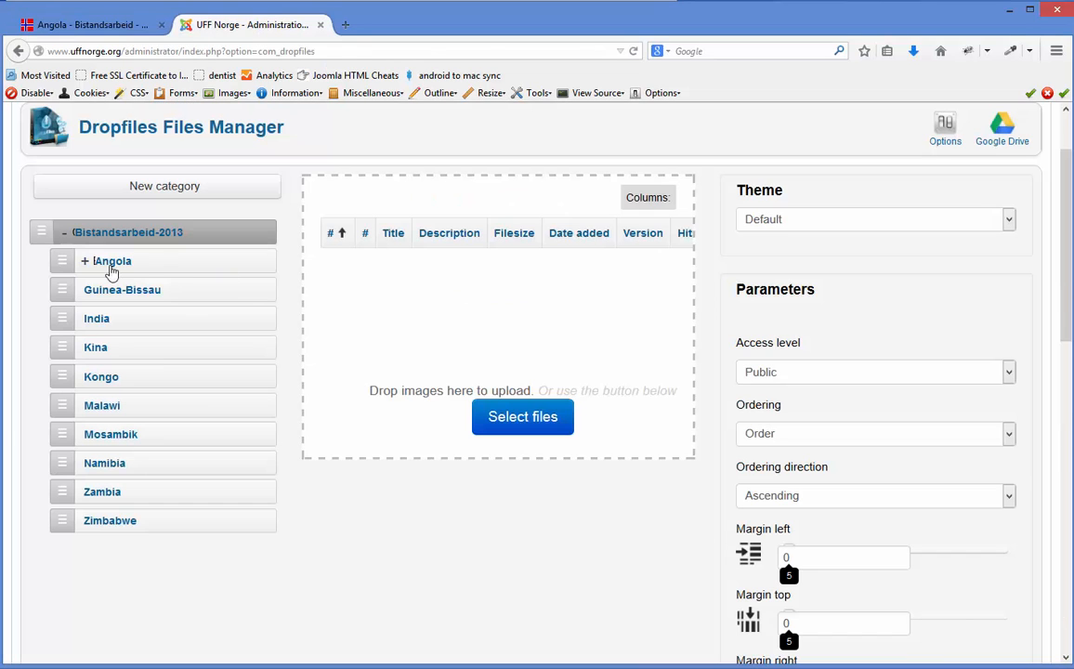
click(86, 264)
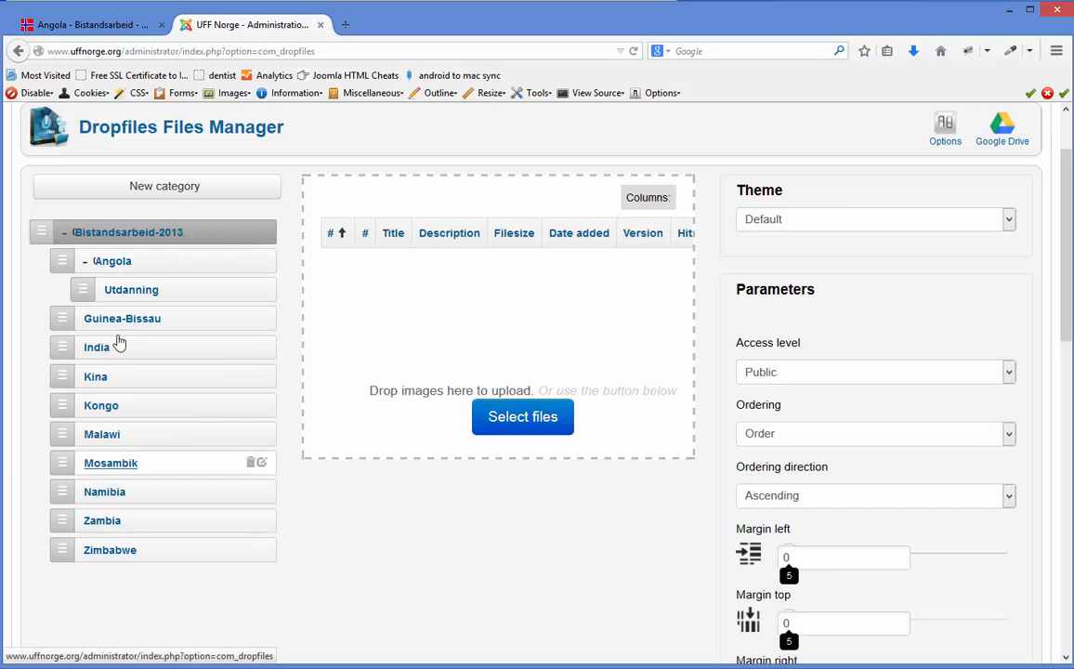
click(64, 232)
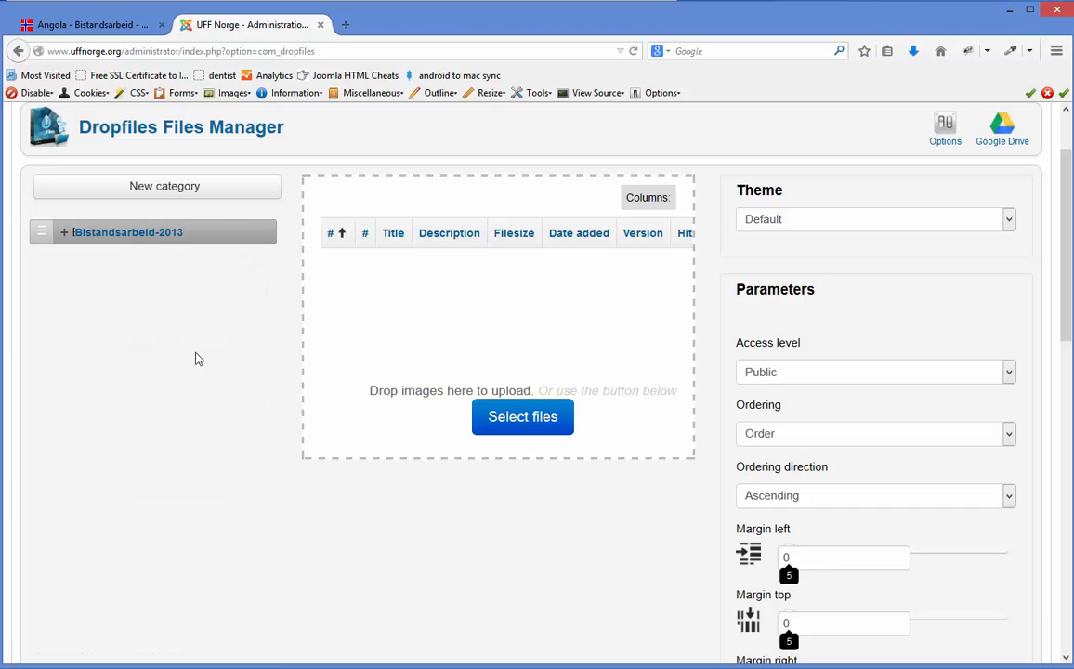
click(63, 234)
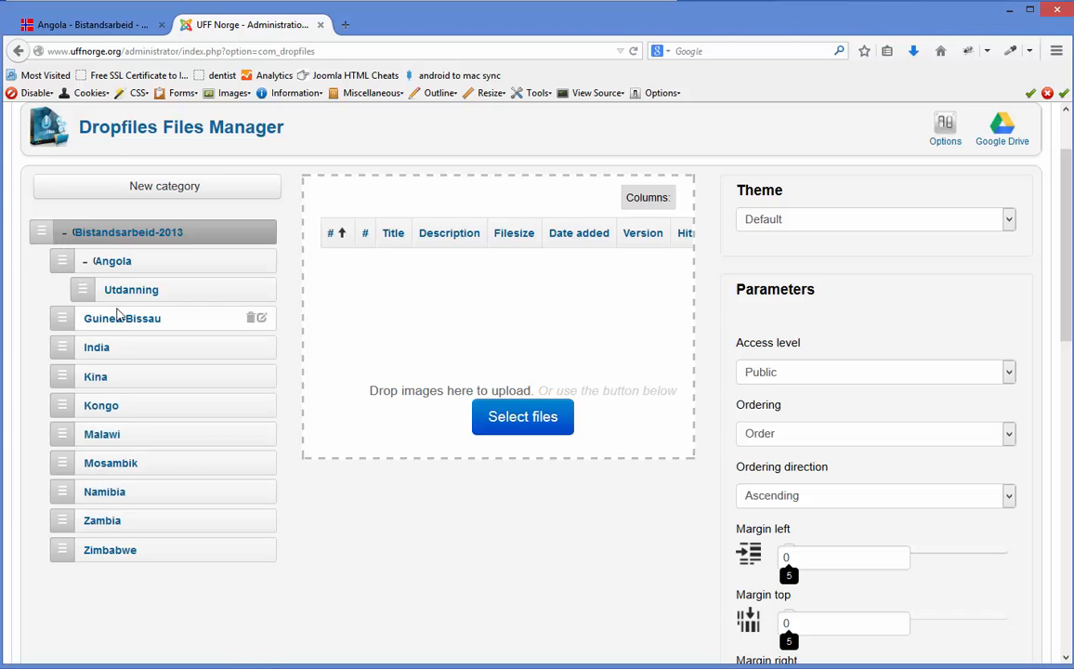
Check which annual report sections the public Guinea-Bissau page uses below its sector chart.
click(96, 28)
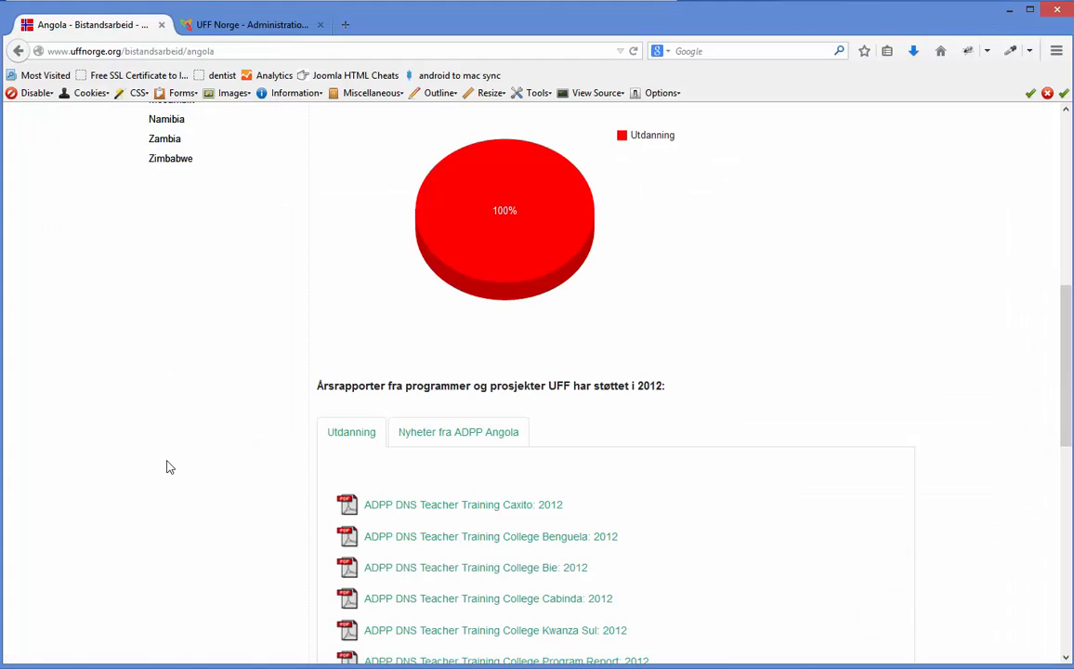
scroll(167, 467, up, 4)
click(174, 368)
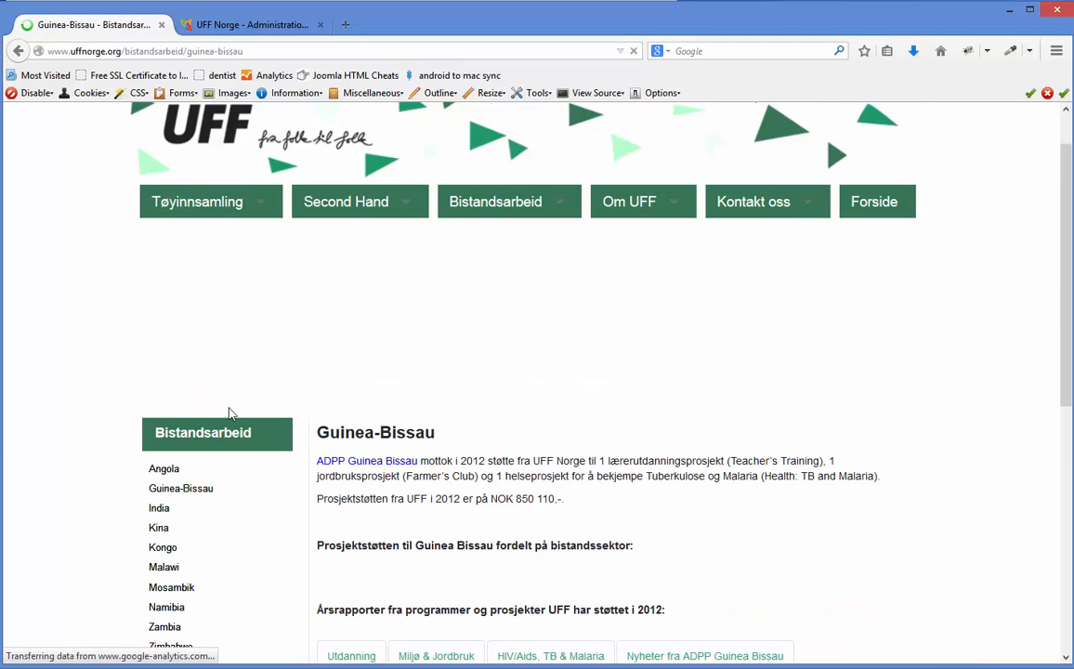
scroll(231, 414, down, 3)
scroll(233, 405, down, 3)
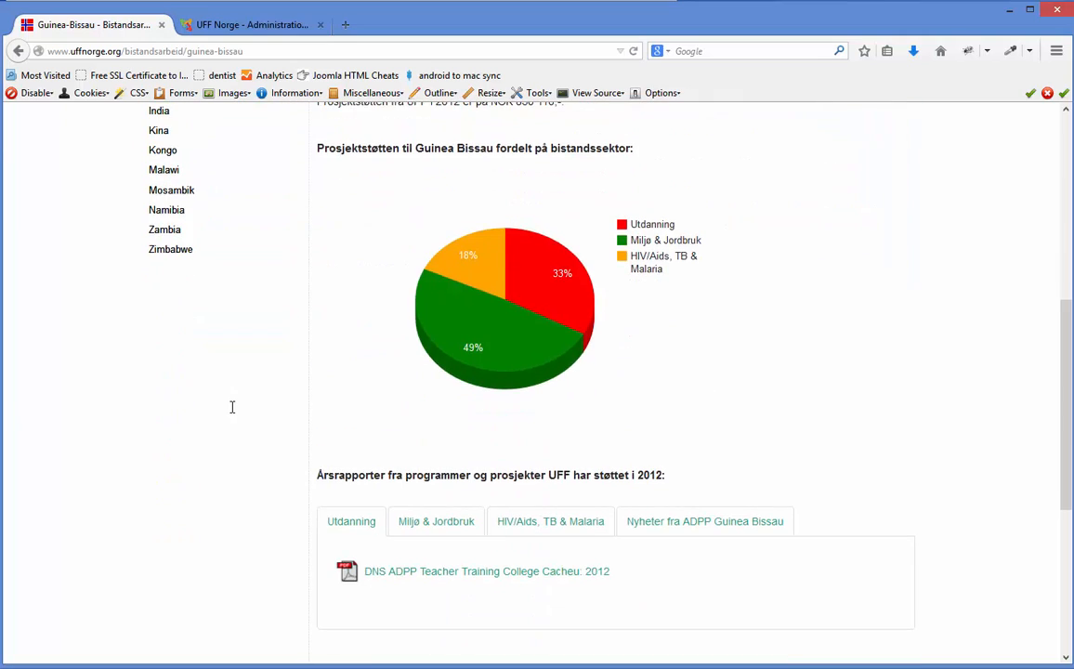
scroll(233, 409, down, 3)
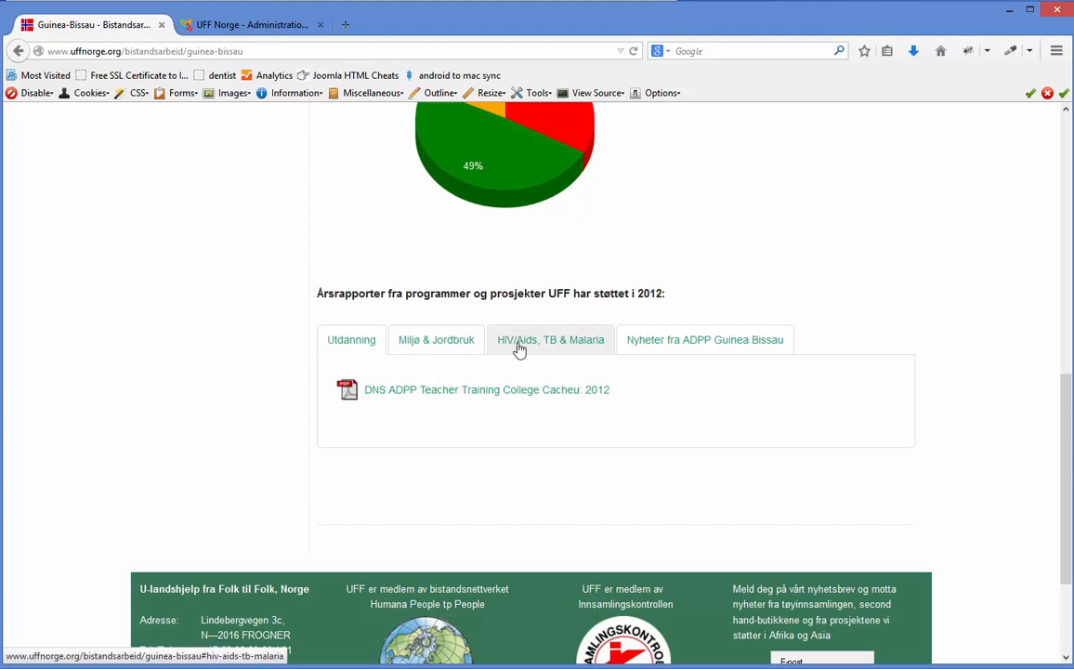
Create a new Dropfiles category and nest it under Guinea-Bissau.
click(235, 35)
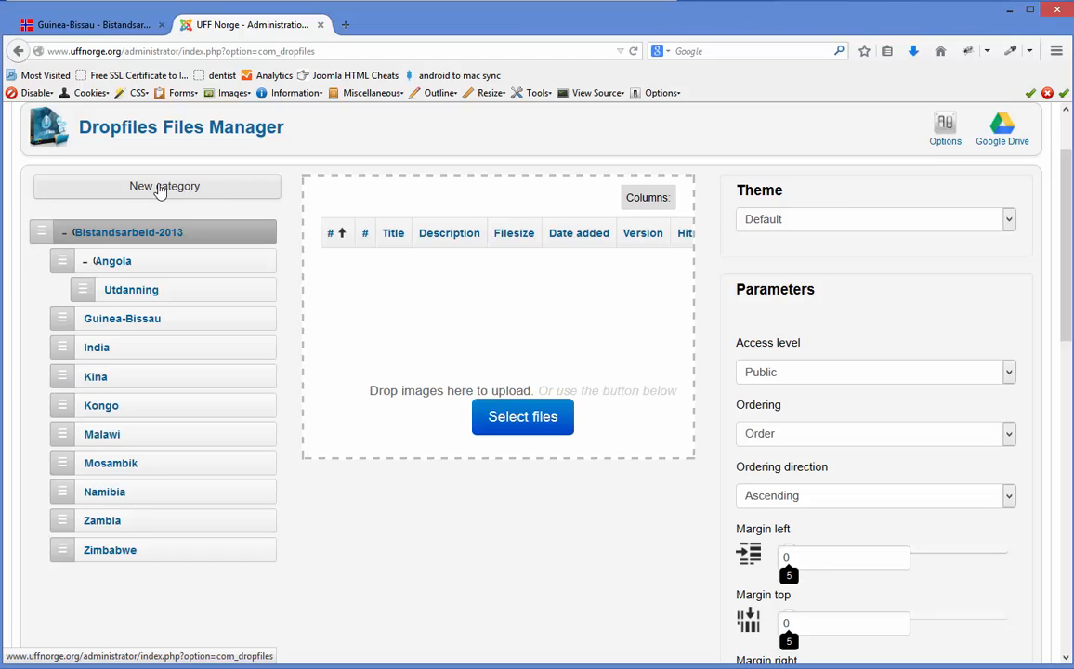
click(161, 191)
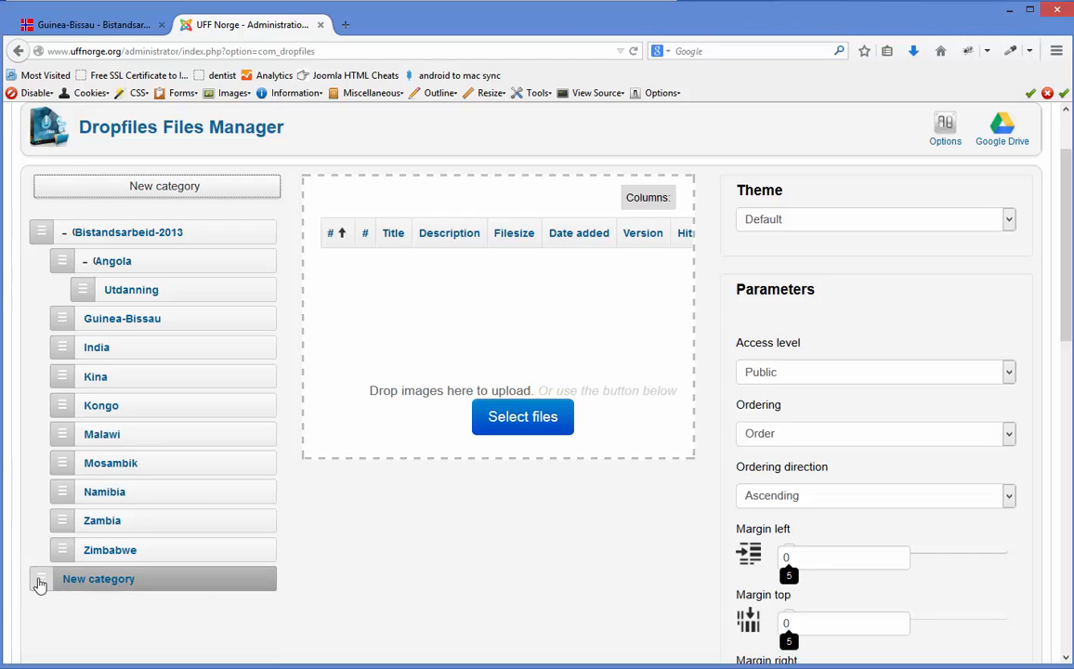
mouse_move(41, 583)
mouse_down()
mouse_move(49, 480)
mouse_move(71, 538)
mouse_move(53, 439)
mouse_move(54, 340)
mouse_move(180, 352)
mouse_move(140, 330)
mouse_move(202, 347)
mouse_move(154, 353)
mouse_move(206, 355)
mouse_move(198, 351)
mouse_up()
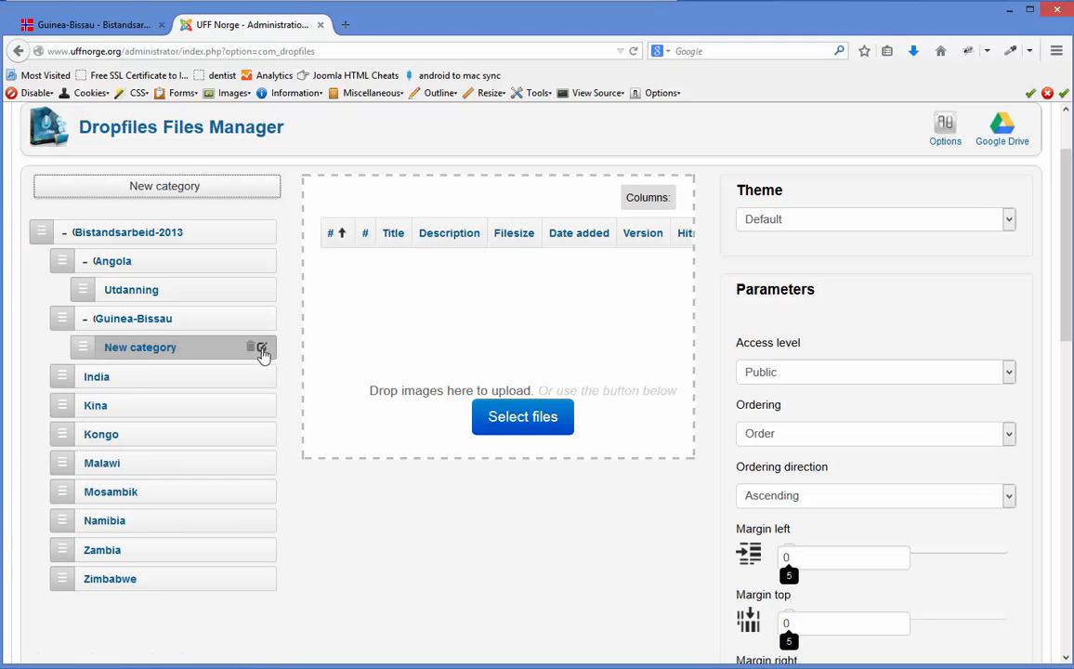
Rename the new category under Guinea-Bissau as Utdanning.
click(262, 349)
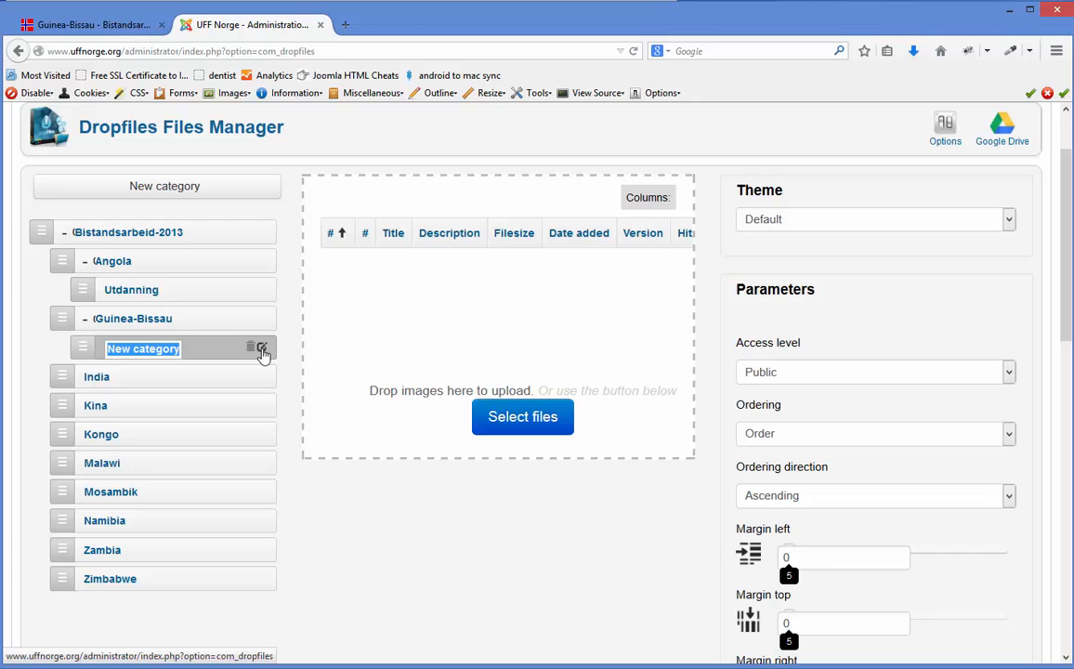
text(U)
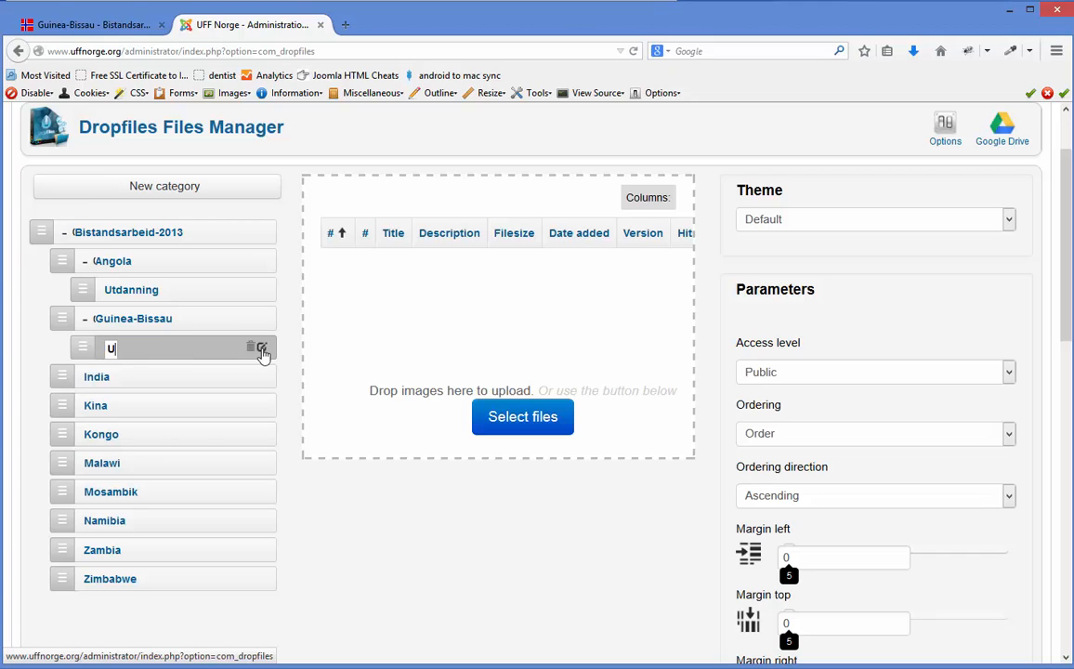
text(tdanning)
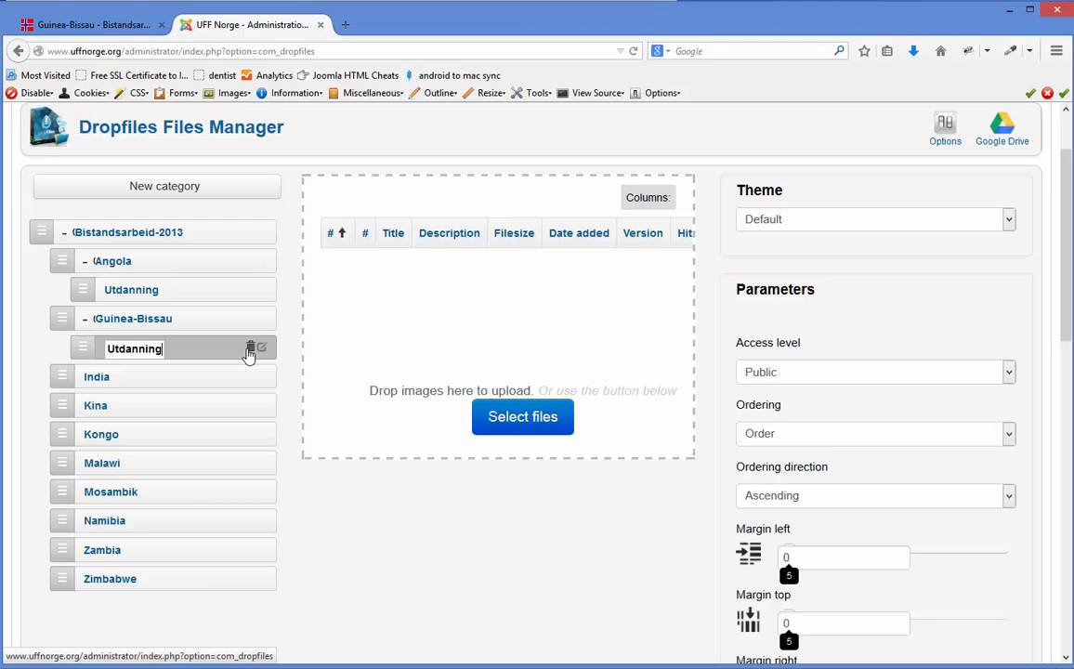
click(328, 561)
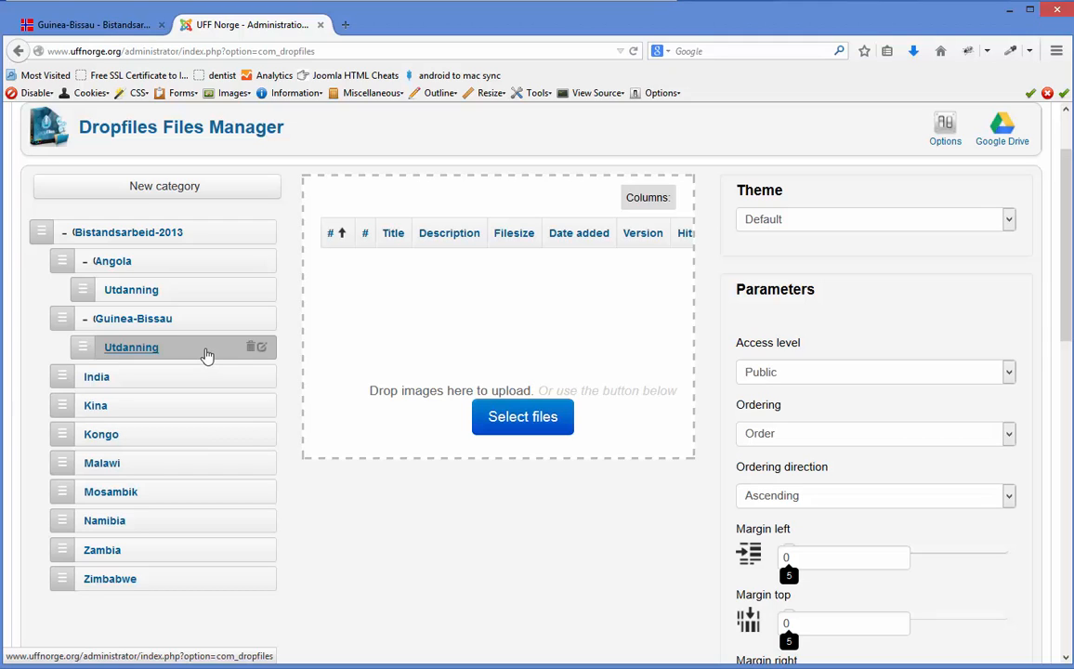
Check the Utdanning report list on the public Guinea-Bissau page and return to the Dropfiles manager.
click(207, 355)
click(104, 26)
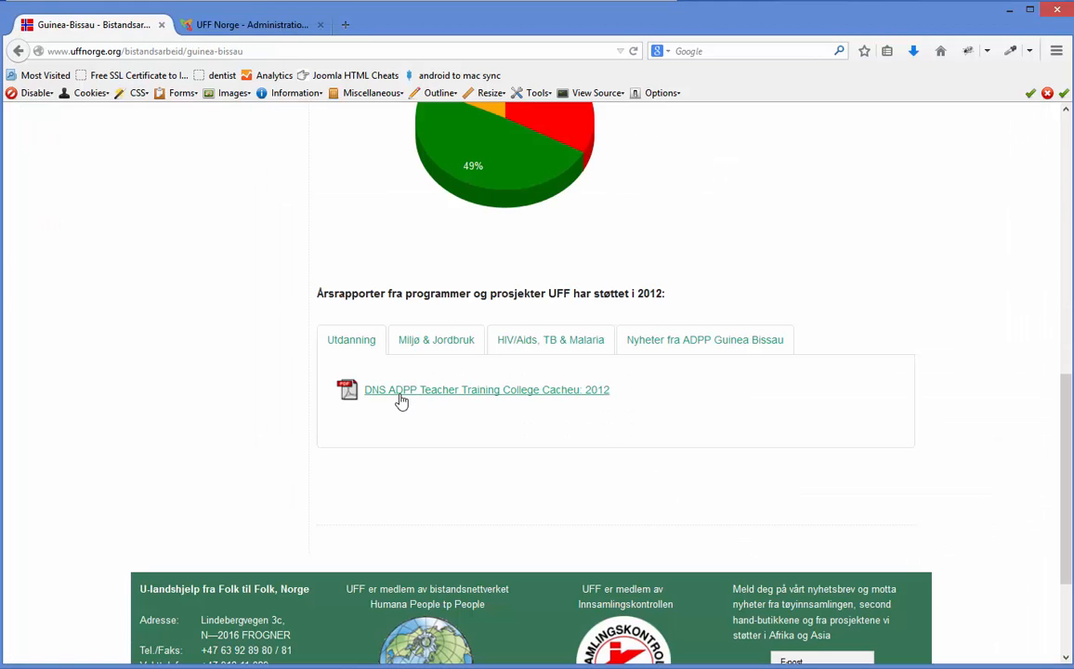
click(209, 28)
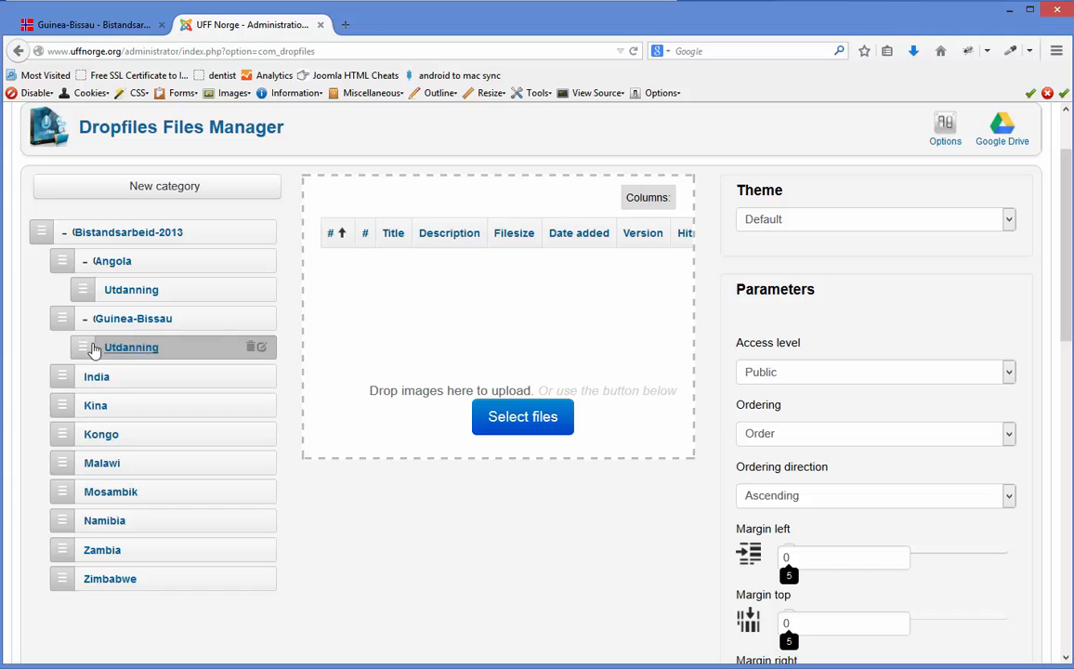
For the Utdanning category under Guinea-Bissau, set Show size and Show version to No, keeping Show title at Yes.
click(209, 356)
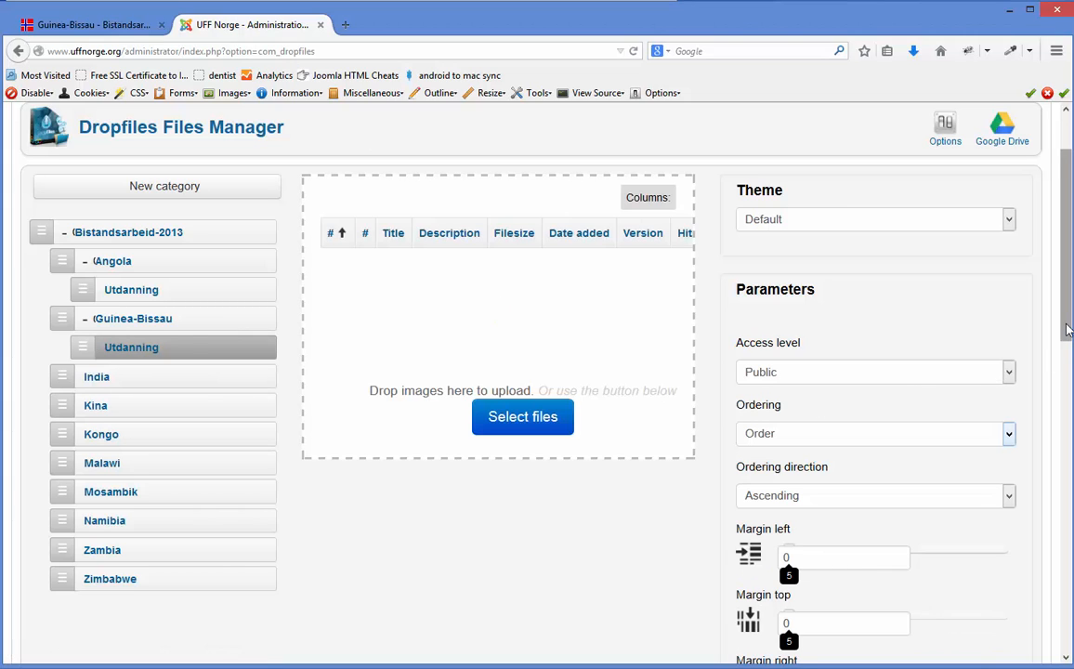
drag(1068, 330, 1068, 440)
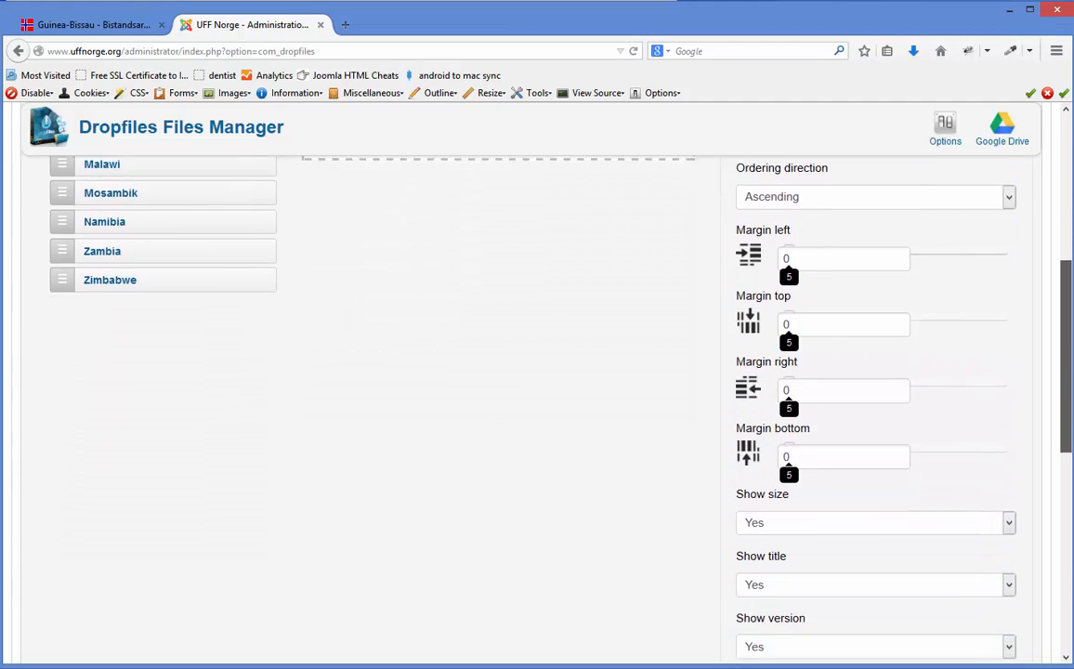
scroll(1017, 456, down, 4)
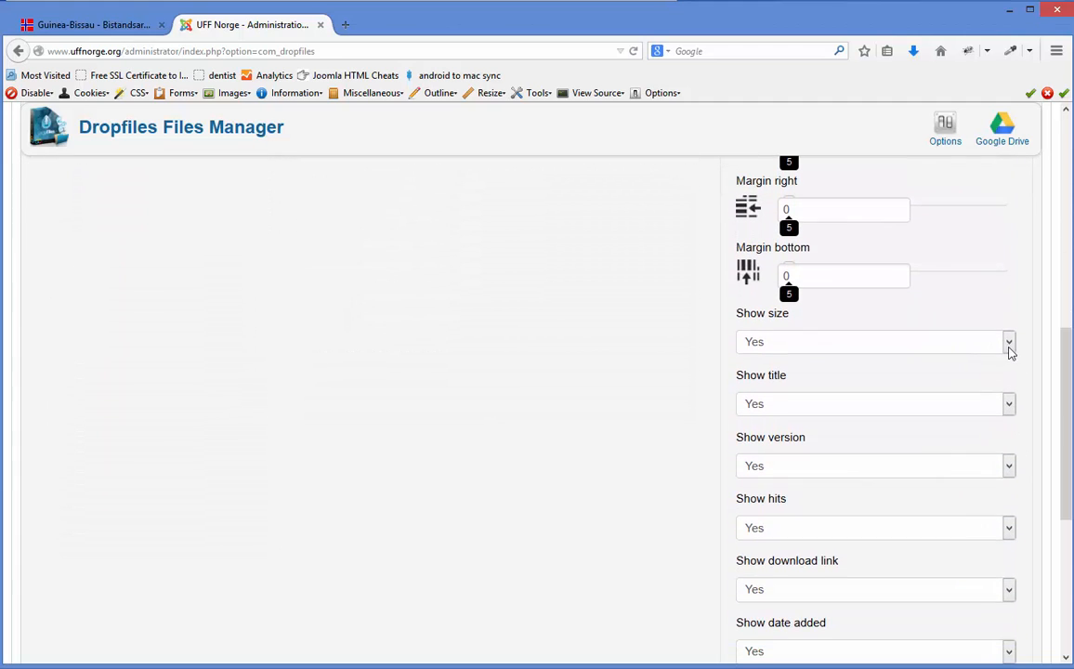
click(1010, 345)
click(927, 376)
click(1009, 406)
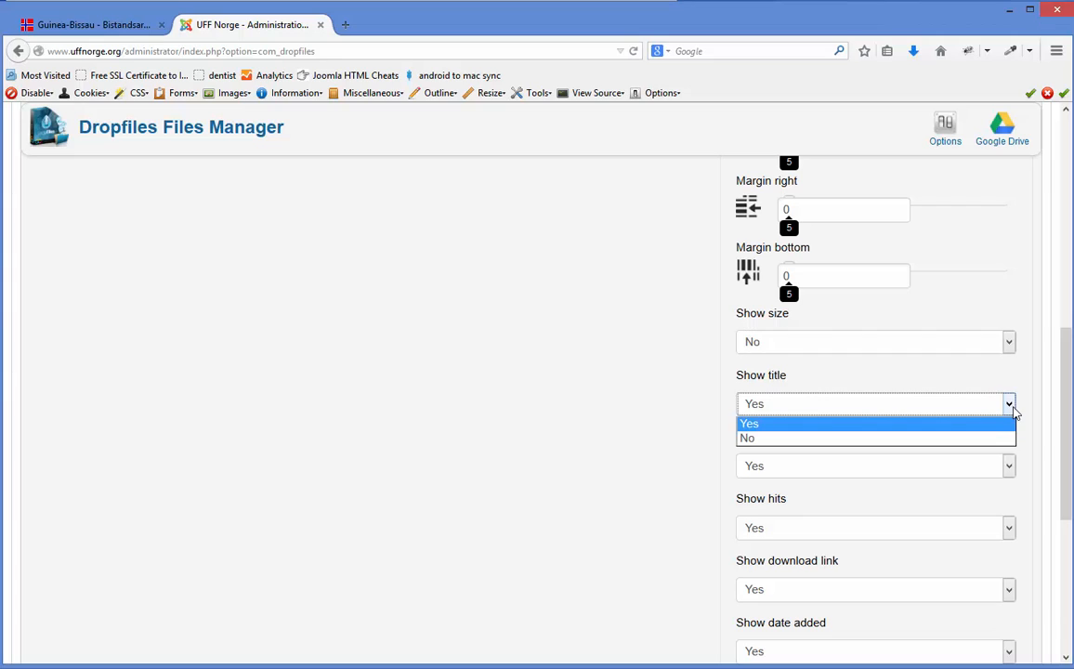
click(1014, 412)
click(1011, 469)
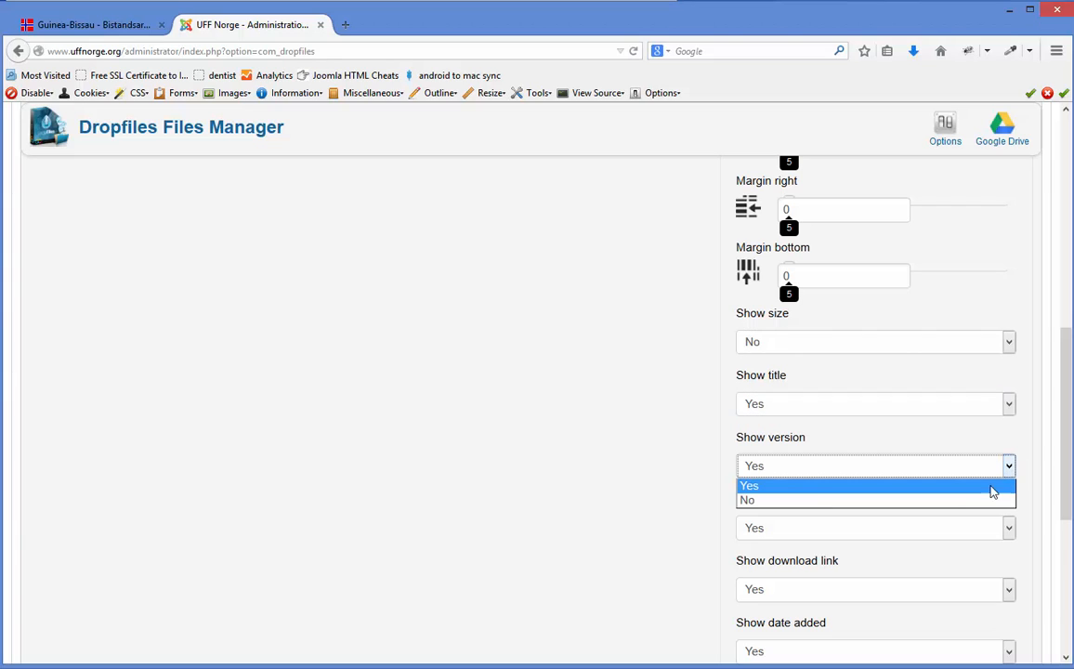
click(987, 500)
Set Show hits, Show download link, Show date added and Show date modified to No for Guinea-Bissau's Utdanning category.
click(982, 530)
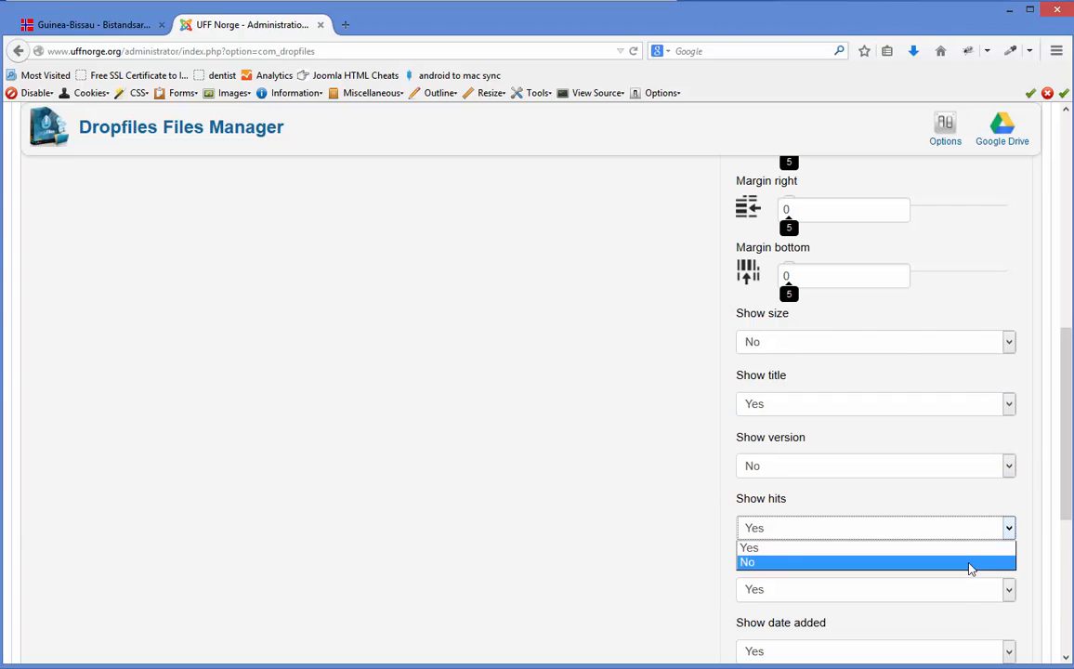
click(971, 562)
click(958, 593)
click(956, 626)
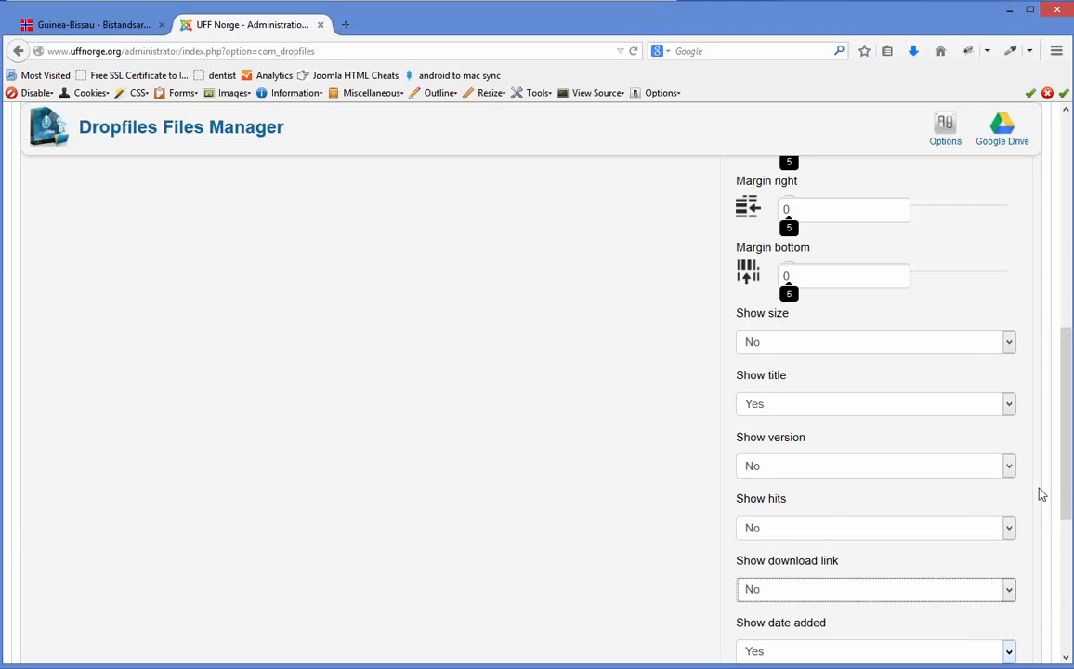
drag(1069, 490, 1047, 582)
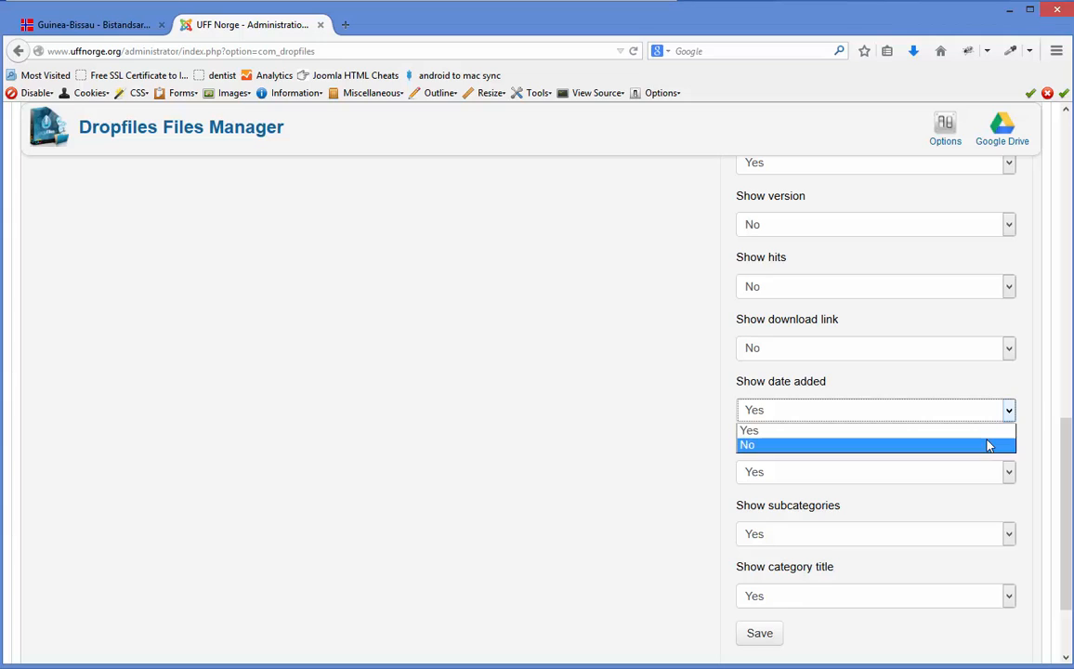
click(987, 444)
click(1007, 471)
click(987, 506)
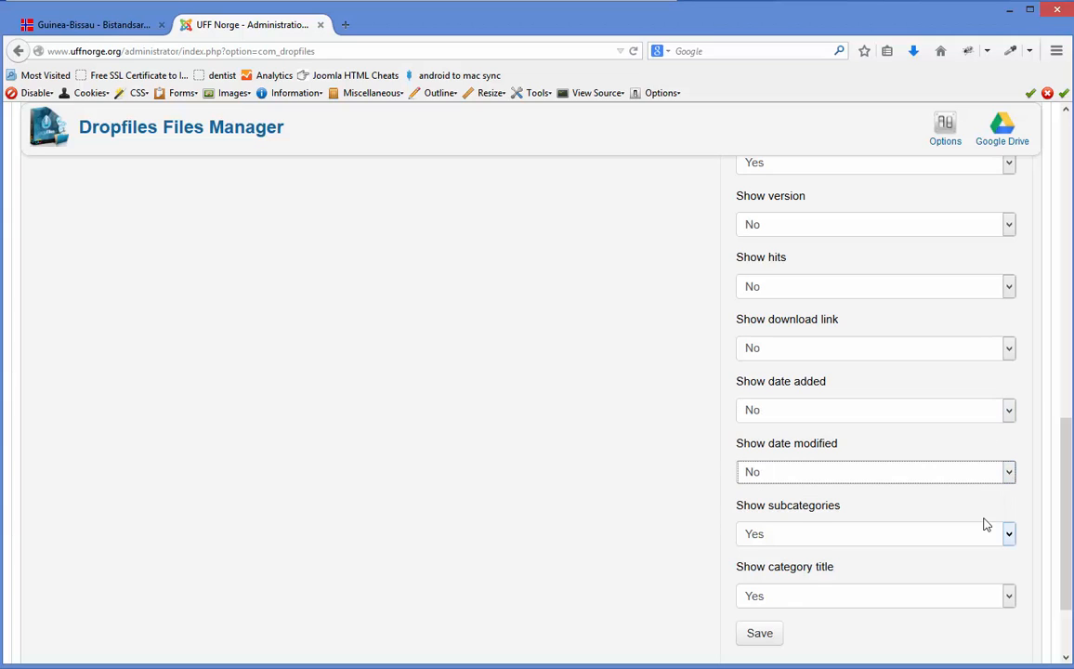
Set Show subcategories and Show category title to No for Guinea-Bissau's Utdanning category.
click(1009, 535)
click(978, 570)
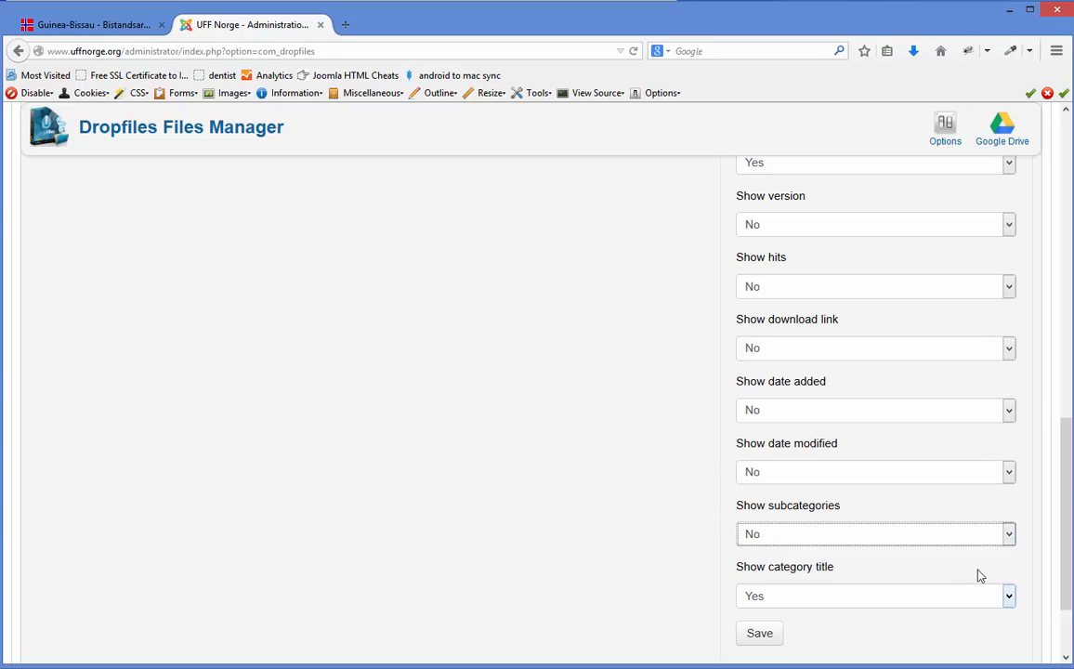
click(1009, 598)
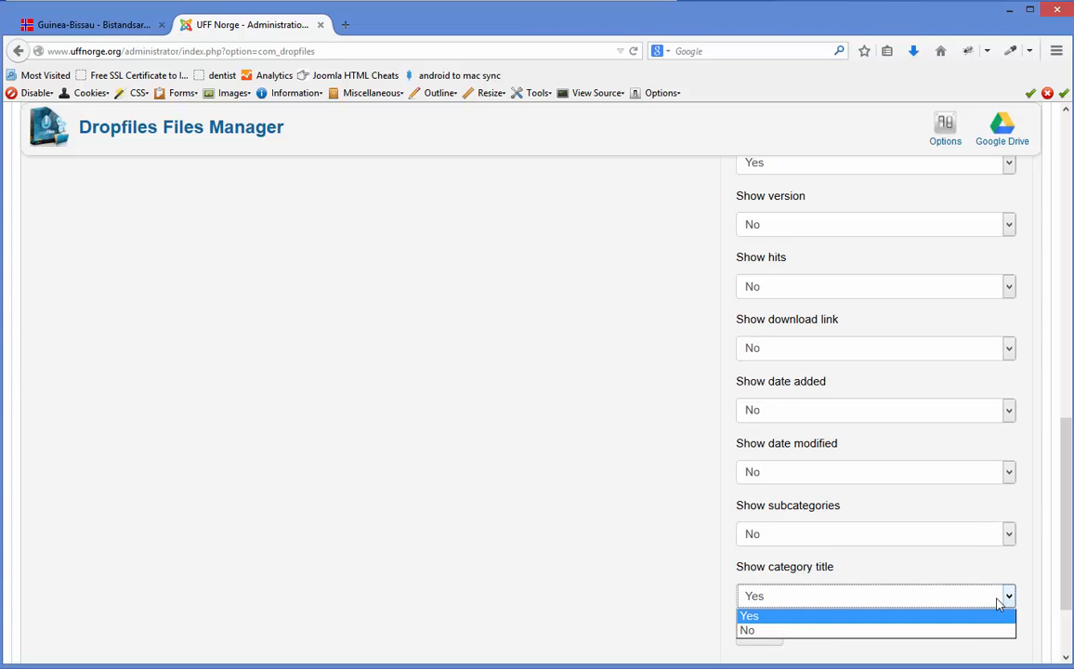
click(964, 632)
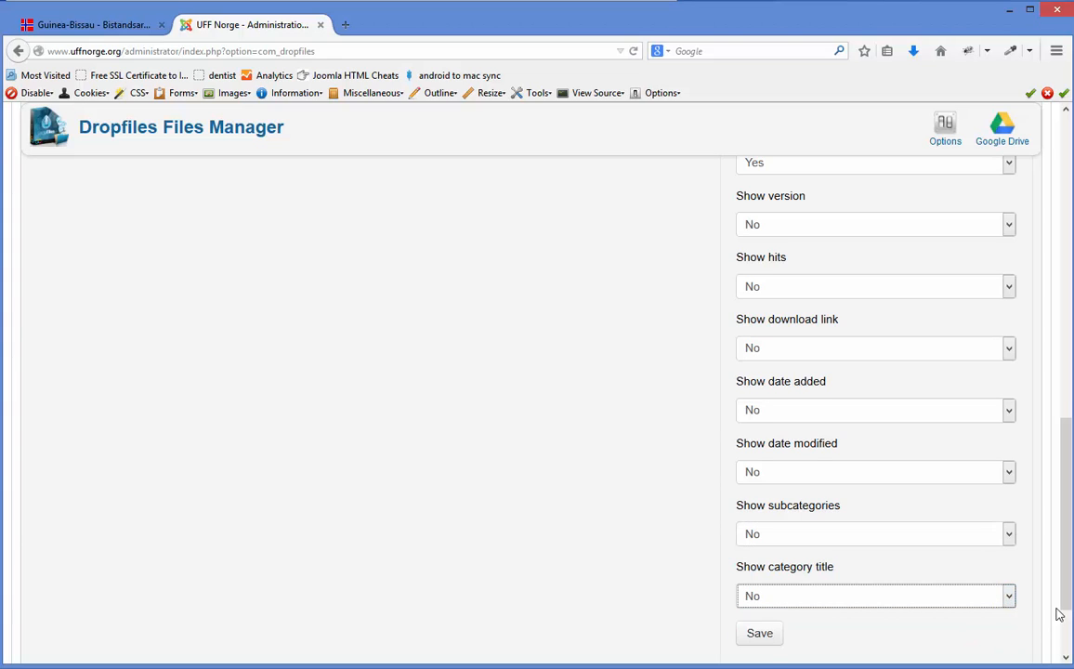
scroll(929, 613, down, 1)
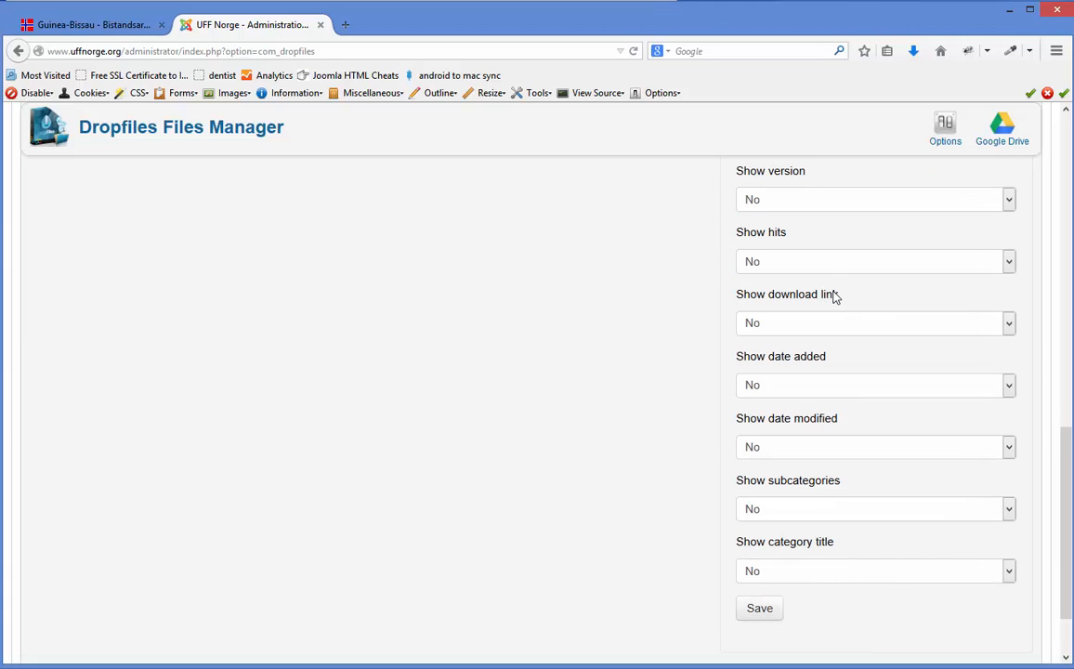
scroll(964, 447, up, 5)
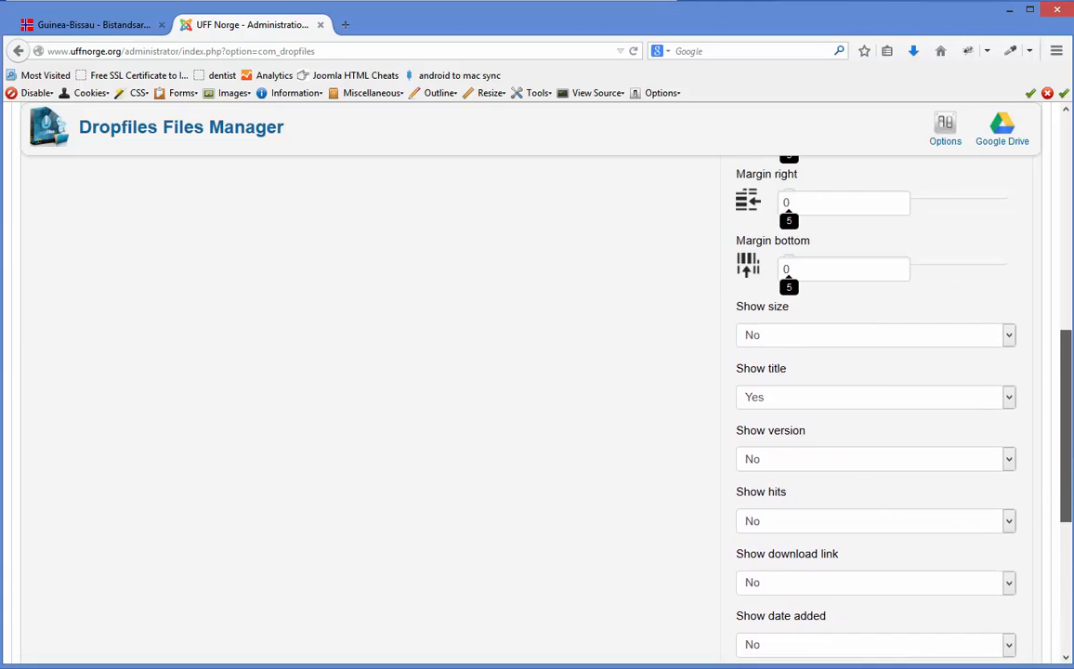
scroll(1046, 408, up, 10)
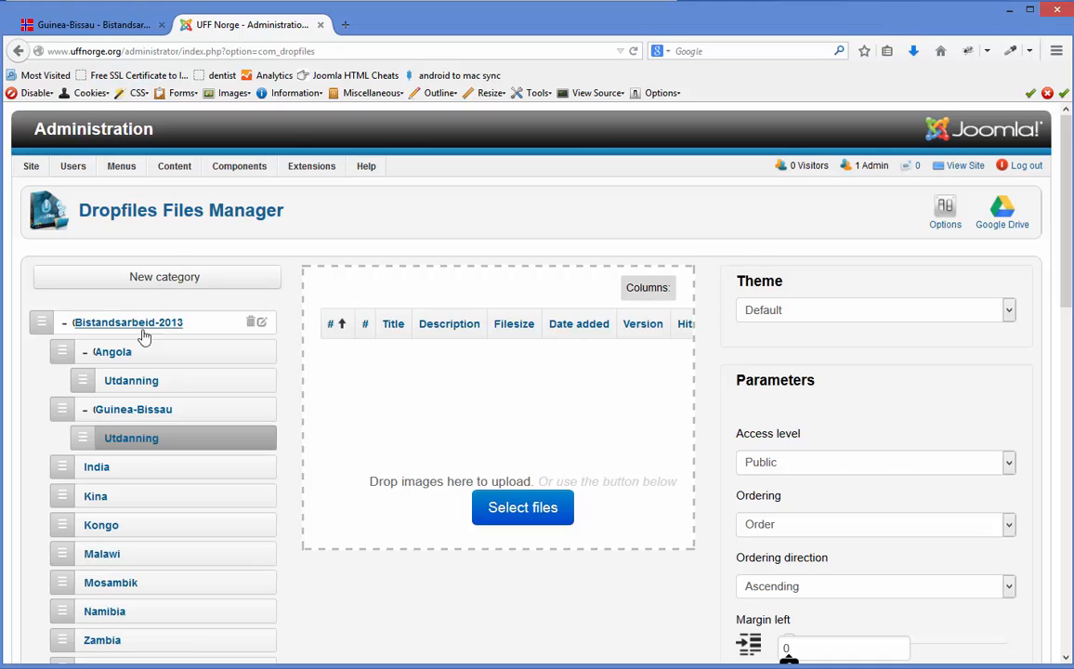
Create another Dropfiles category and nest it under Guinea-Bissau, directly below Utdanning.
scroll(274, 429, down, 3)
scroll(331, 526, up, 1)
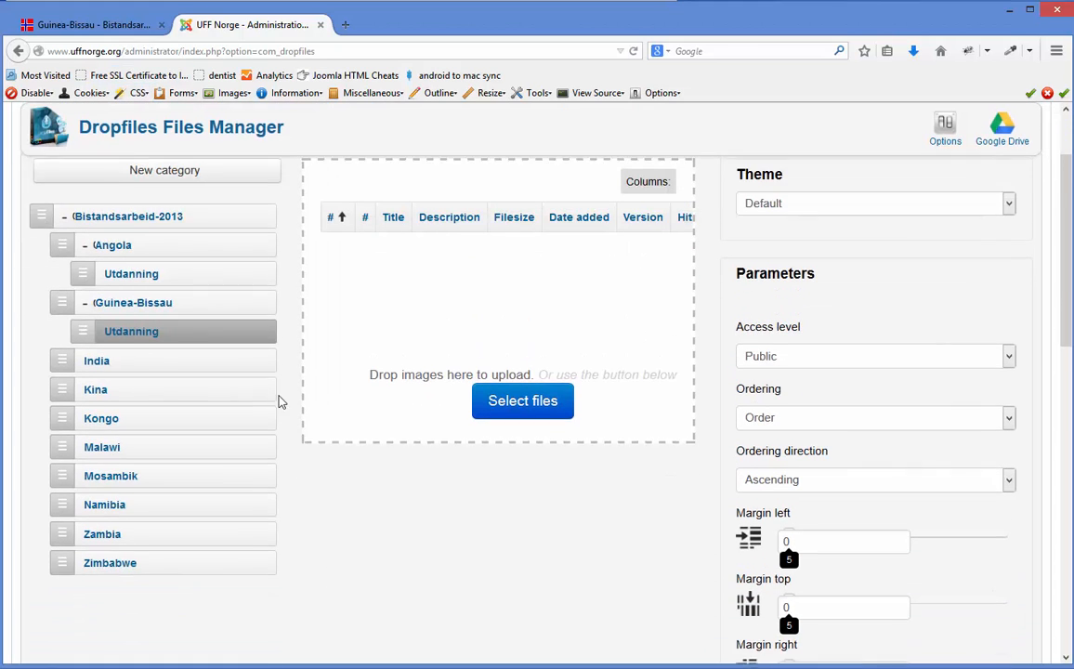
click(176, 197)
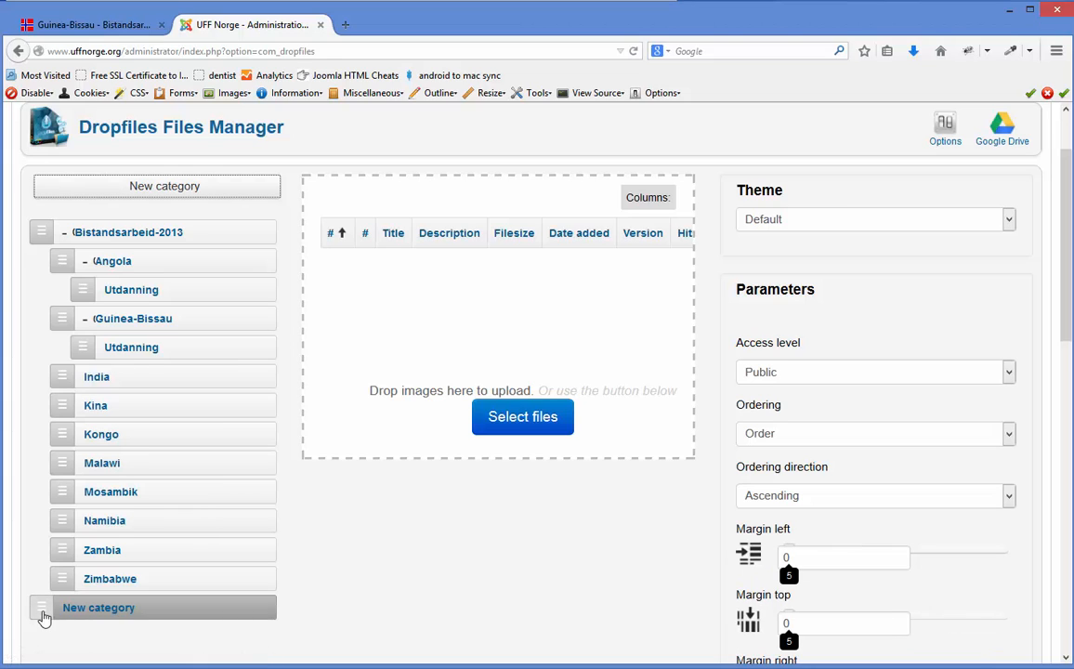
drag(43, 618, 102, 383)
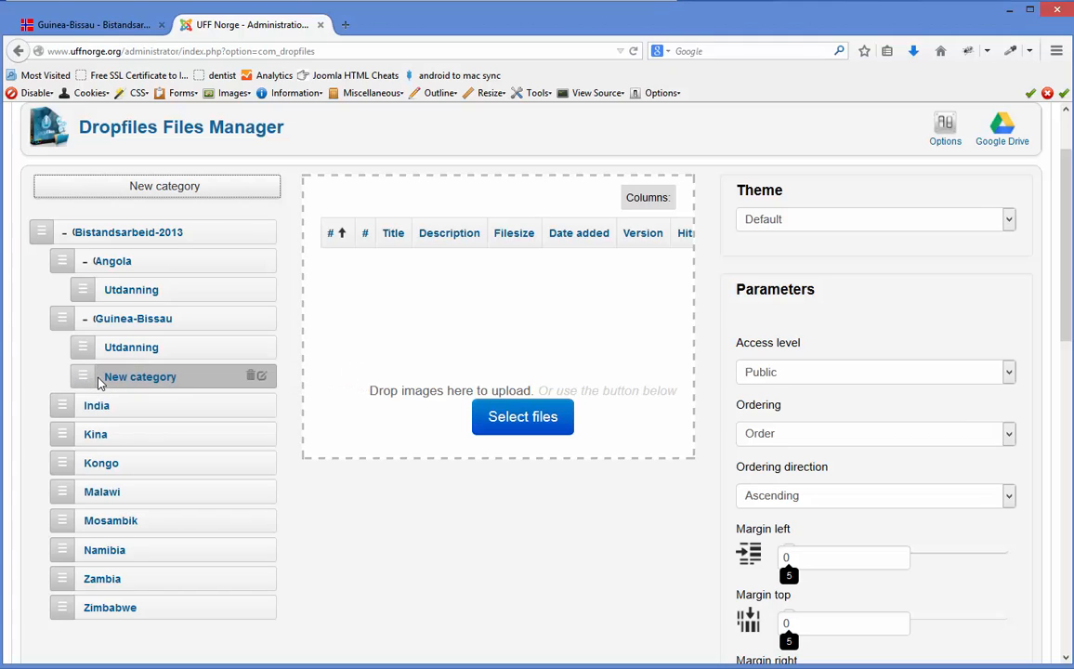
Check the next report section on the public Guinea-Bissau page and rename the new subcategory as Miljø og Jordbruk.
click(118, 28)
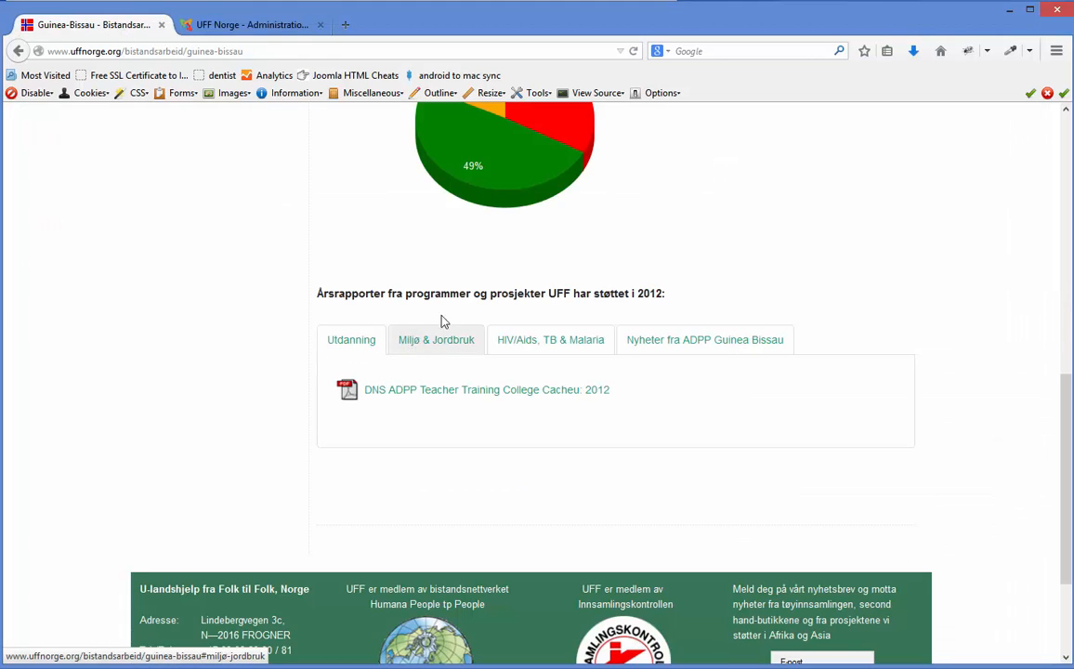
click(247, 25)
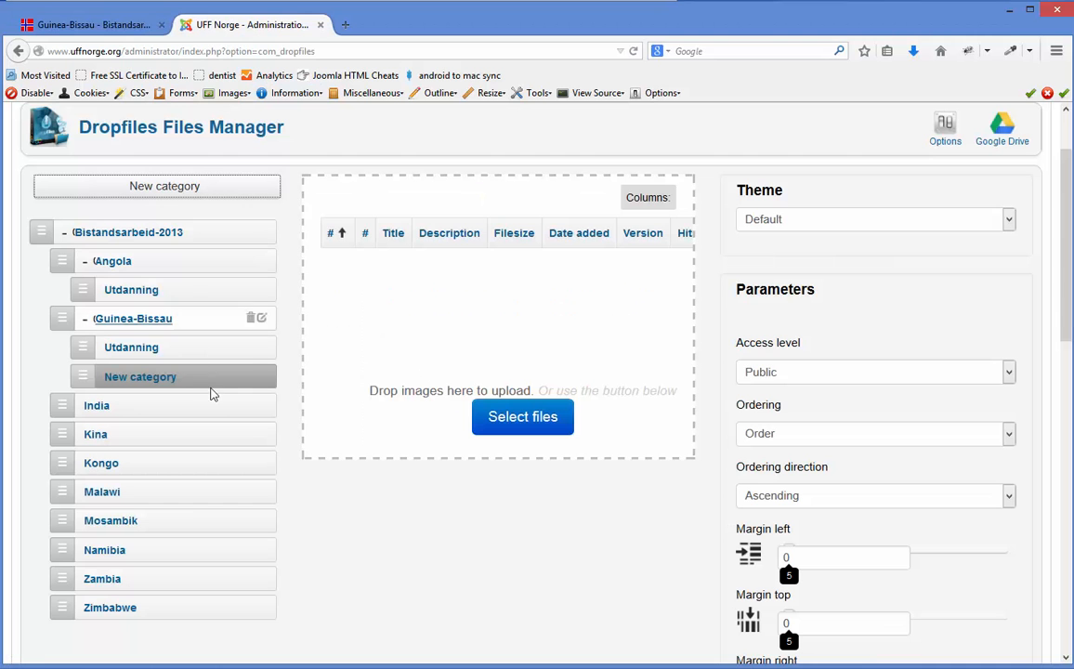
click(259, 380)
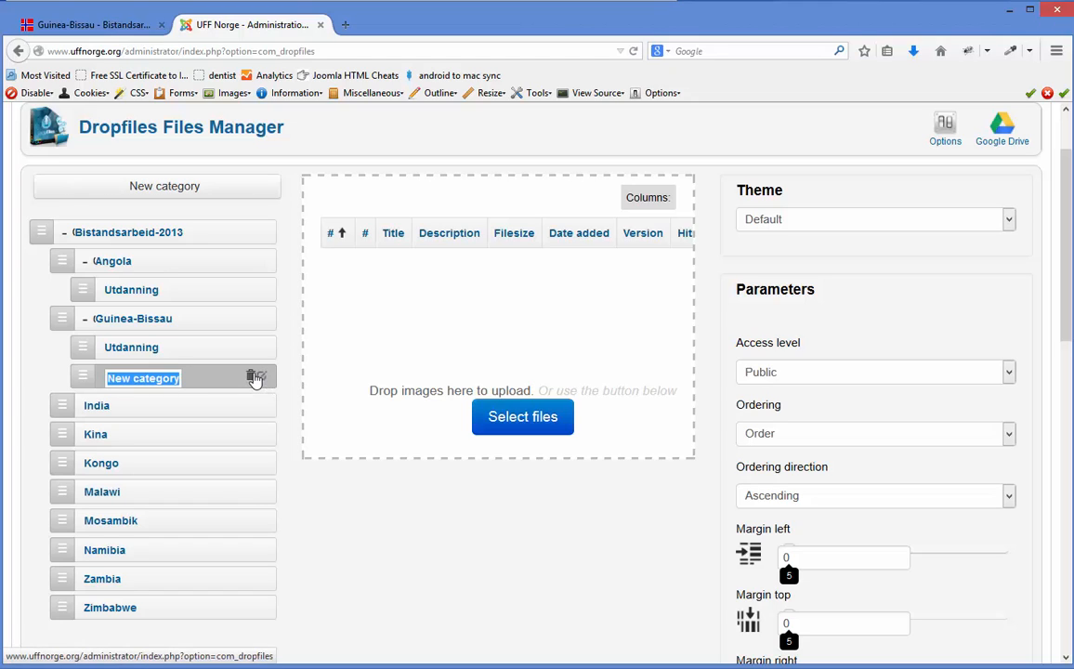
text(Miljø og Jordbruk)
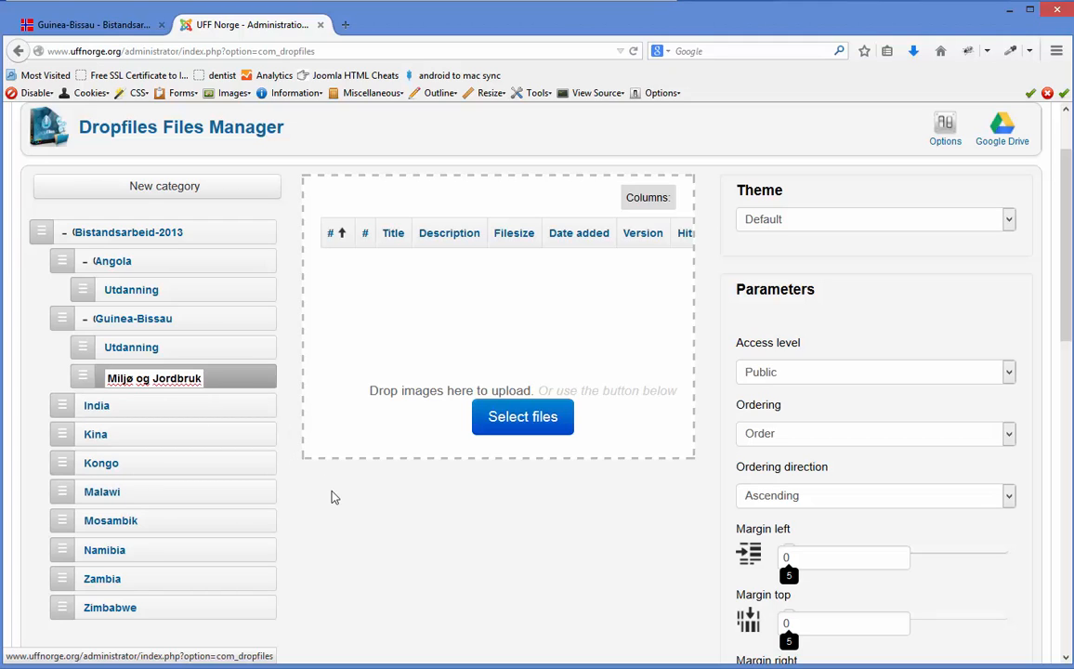
For the Miljø og Jordbruk category, set Show size, Show version and Show hits to No.
click(206, 380)
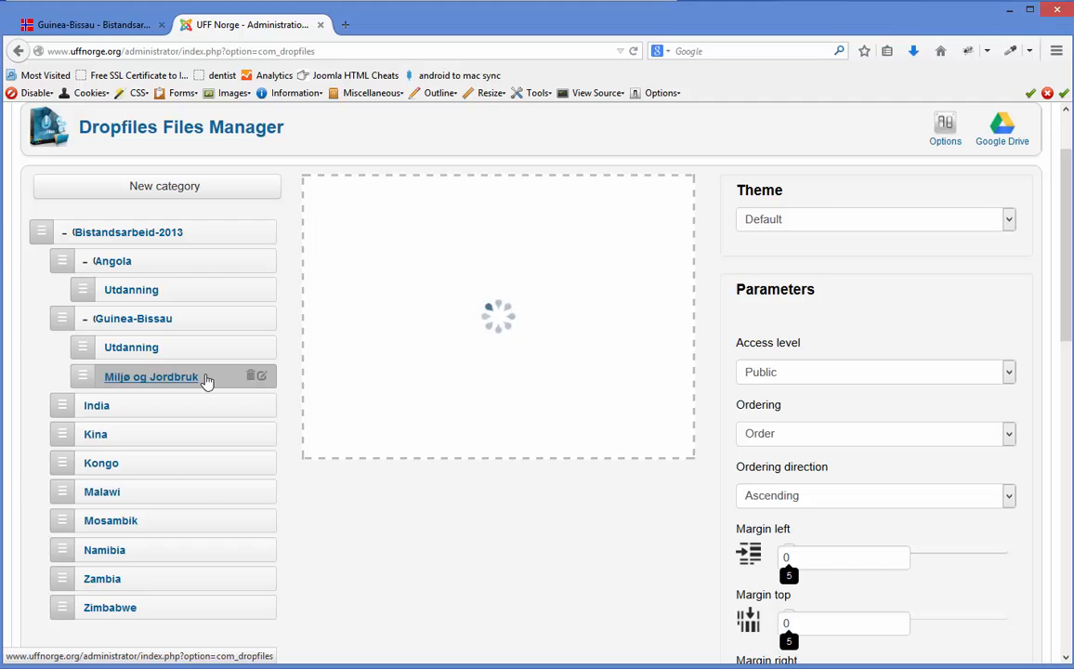
scroll(1050, 334, down, 7)
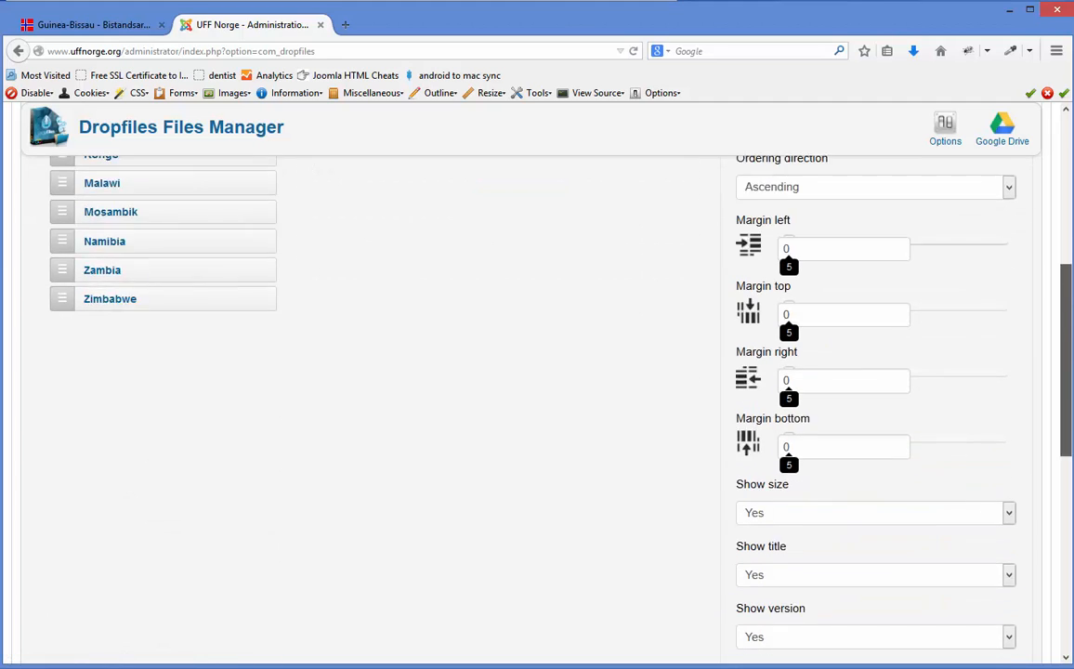
click(1009, 226)
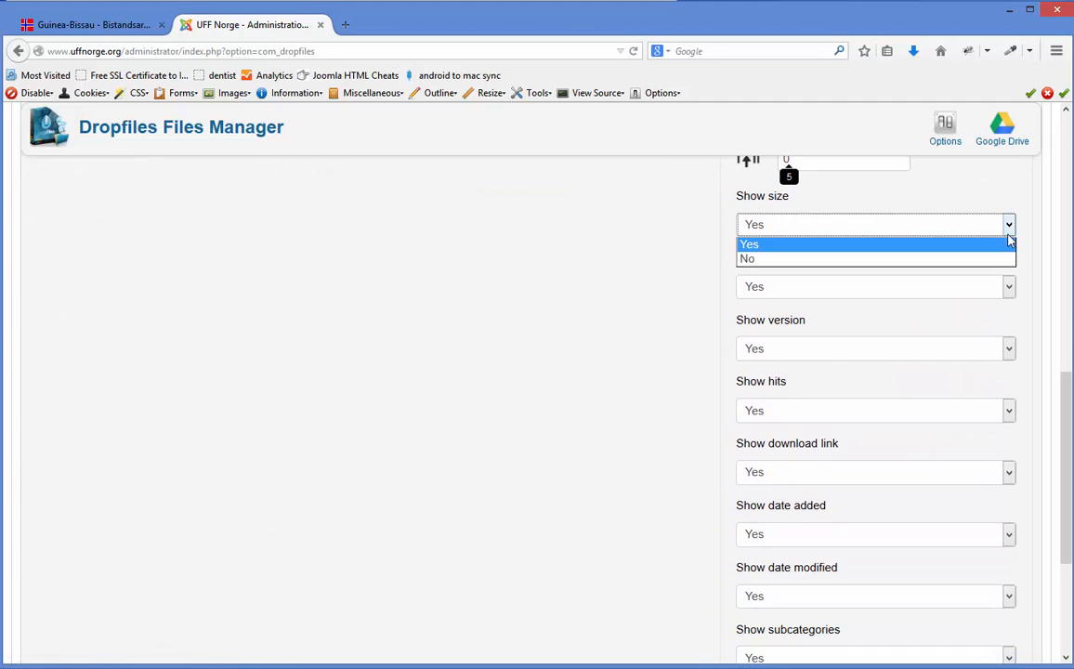
click(1000, 263)
click(1007, 349)
click(1000, 383)
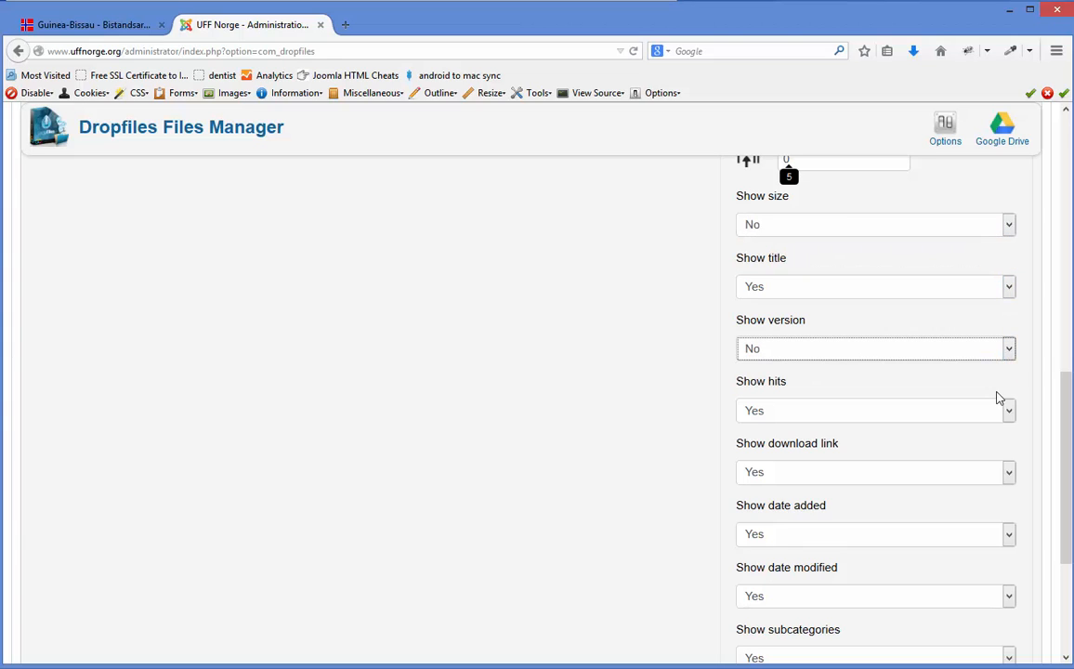
click(1011, 411)
click(1005, 445)
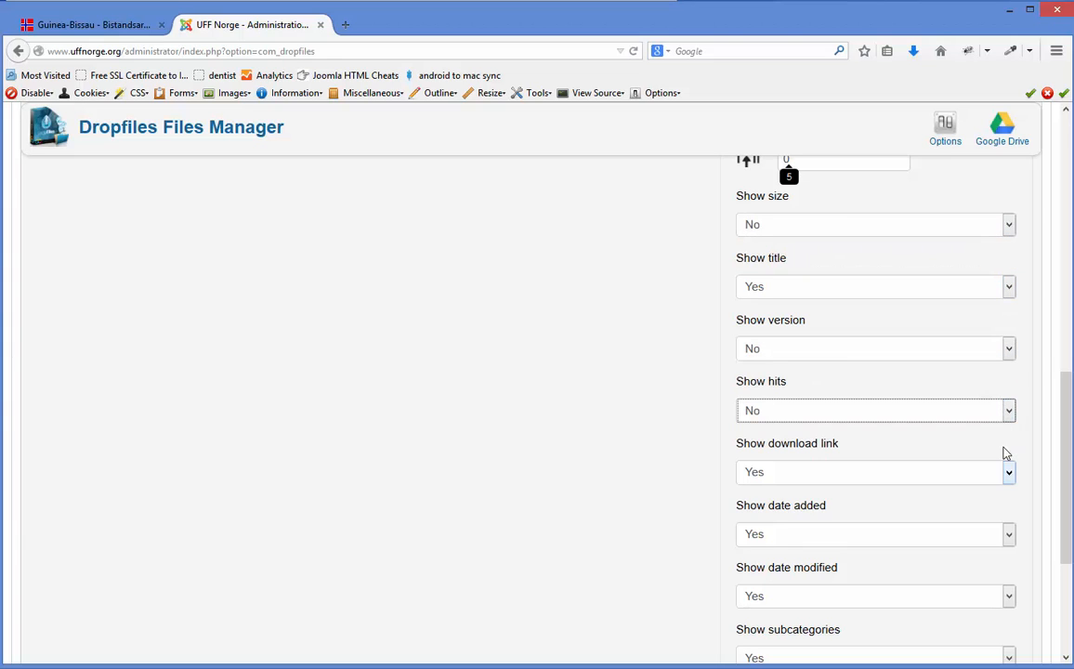
Set Show download link, Show date added and Show date modified to No for Miljø og Jordbruk.
click(1009, 476)
click(1000, 509)
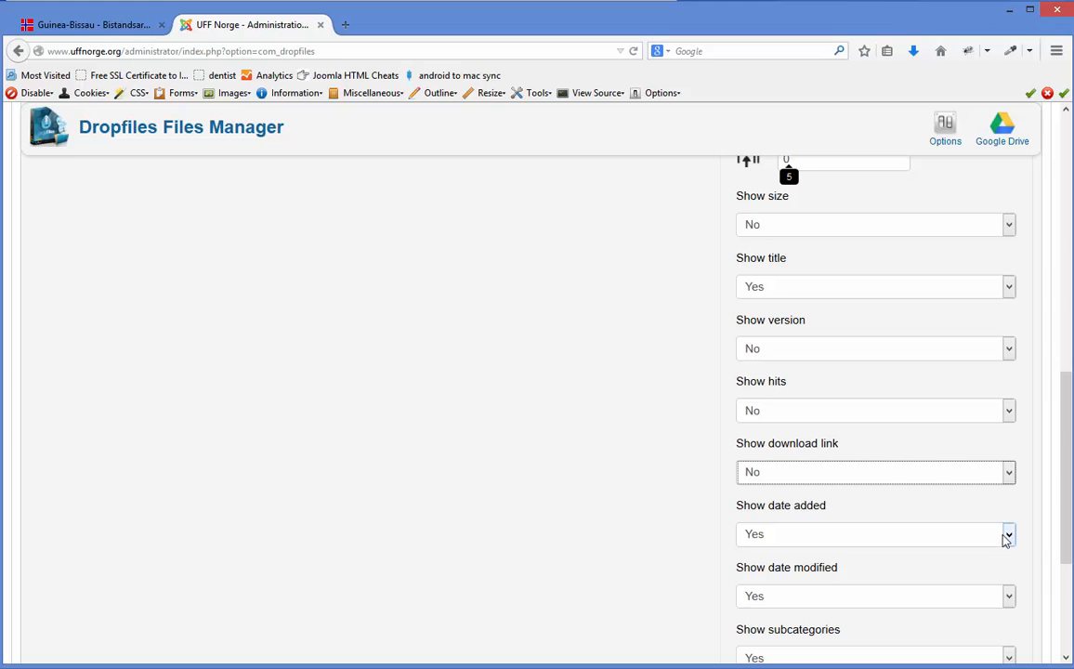
click(1007, 537)
click(1002, 570)
click(1007, 598)
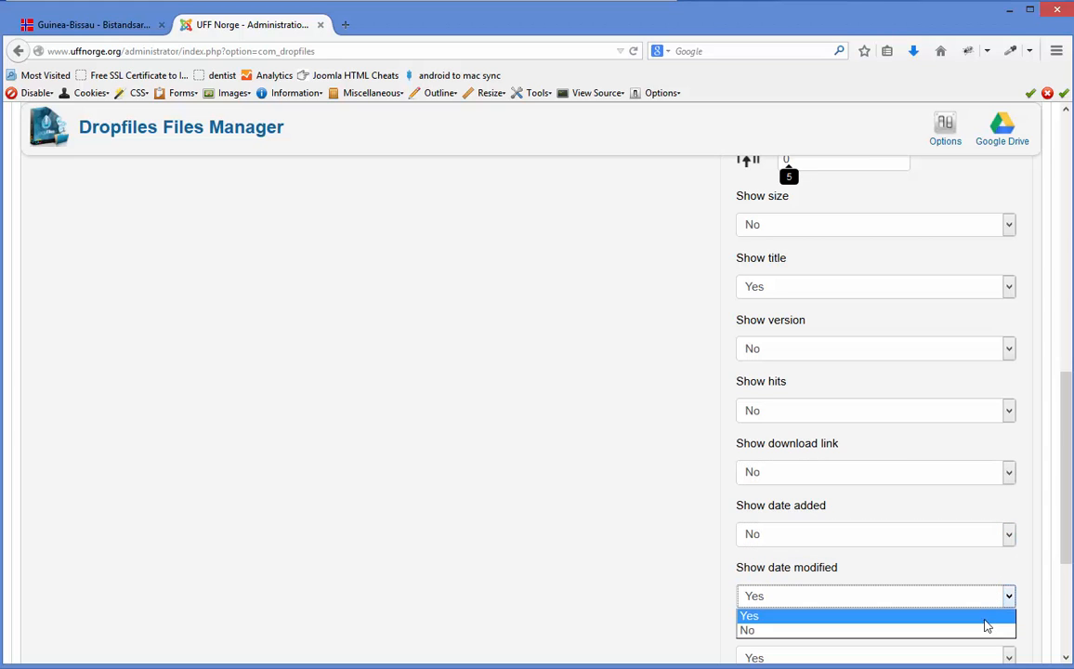
click(983, 630)
Set Show subcategories and Show category title to No for Miljø og Jordbruk and save its parameters.
scroll(978, 614, down, 3)
scroll(979, 613, down, 2)
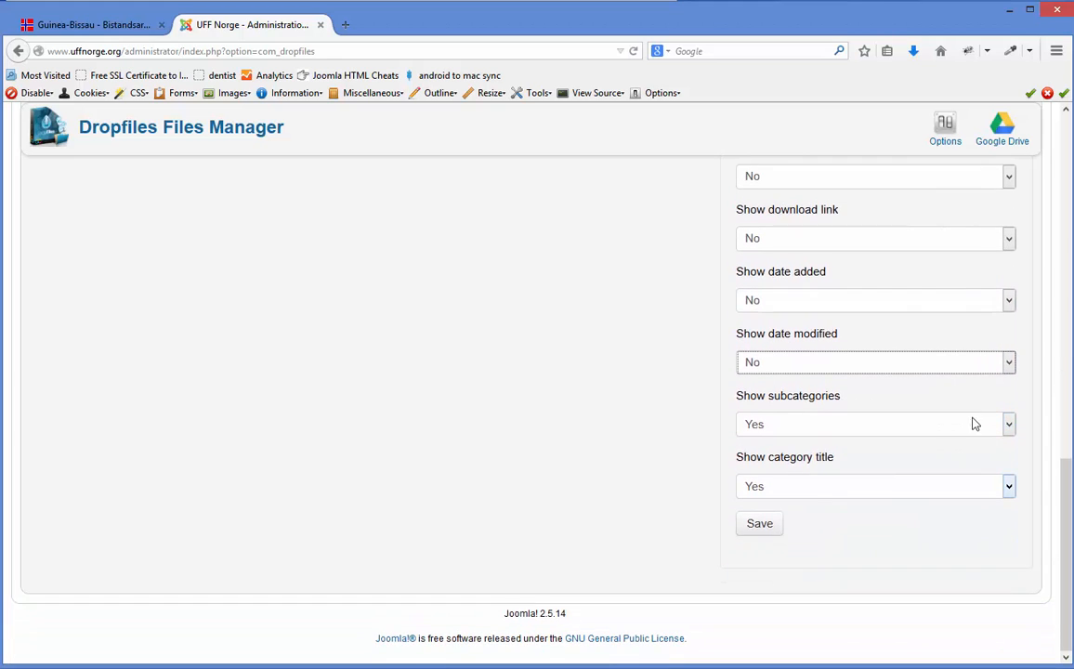
click(972, 425)
click(960, 457)
click(953, 493)
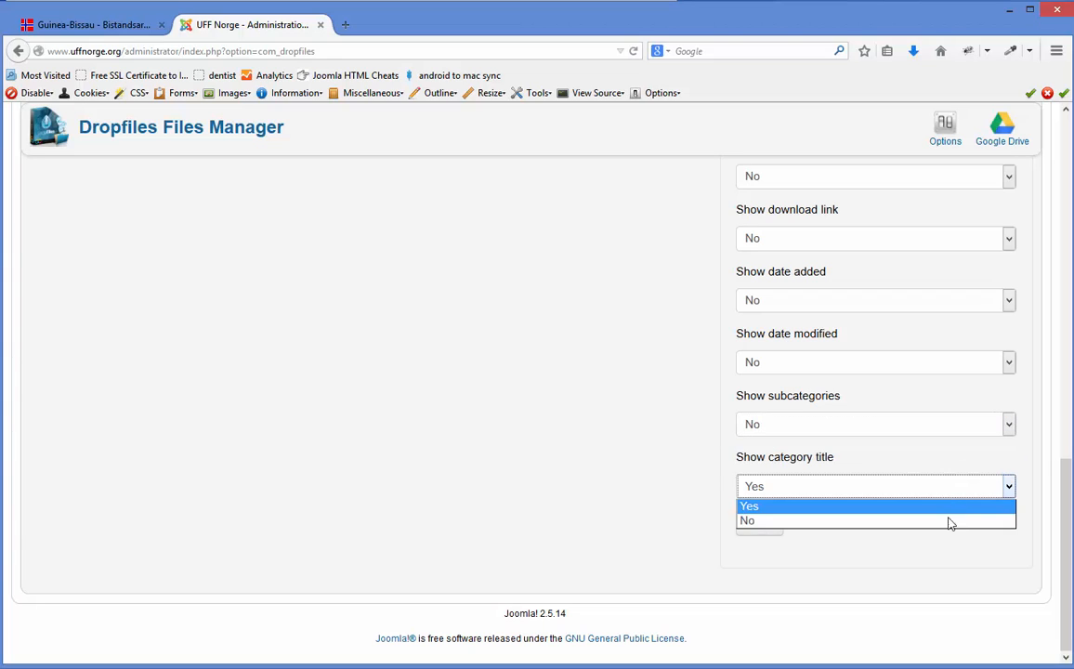
click(950, 521)
click(757, 526)
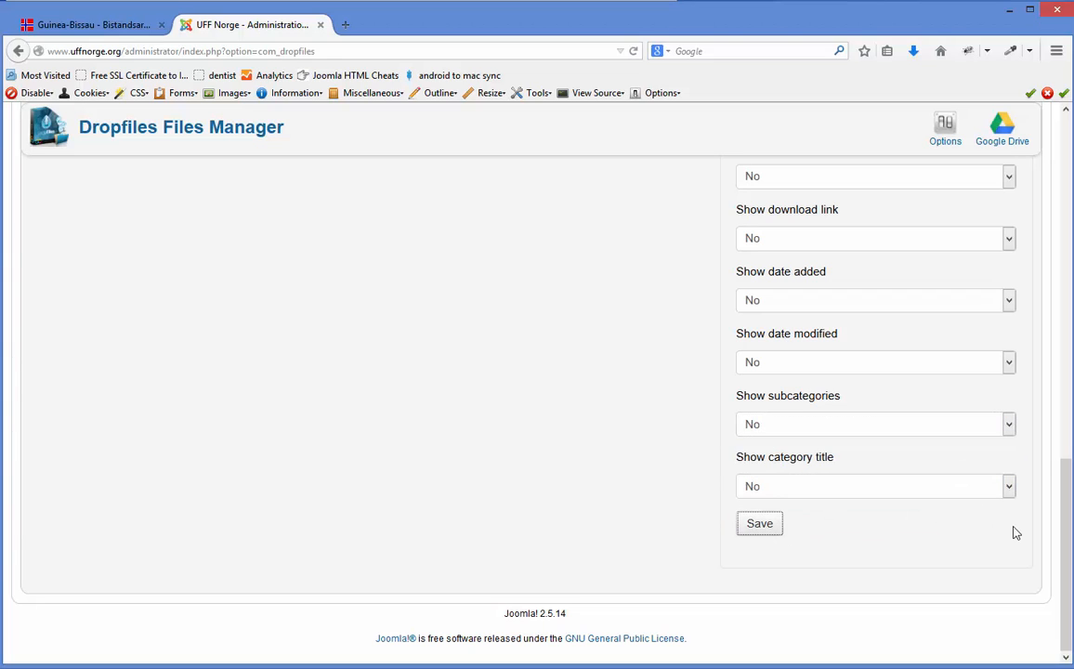
scroll(1066, 536, up, 1)
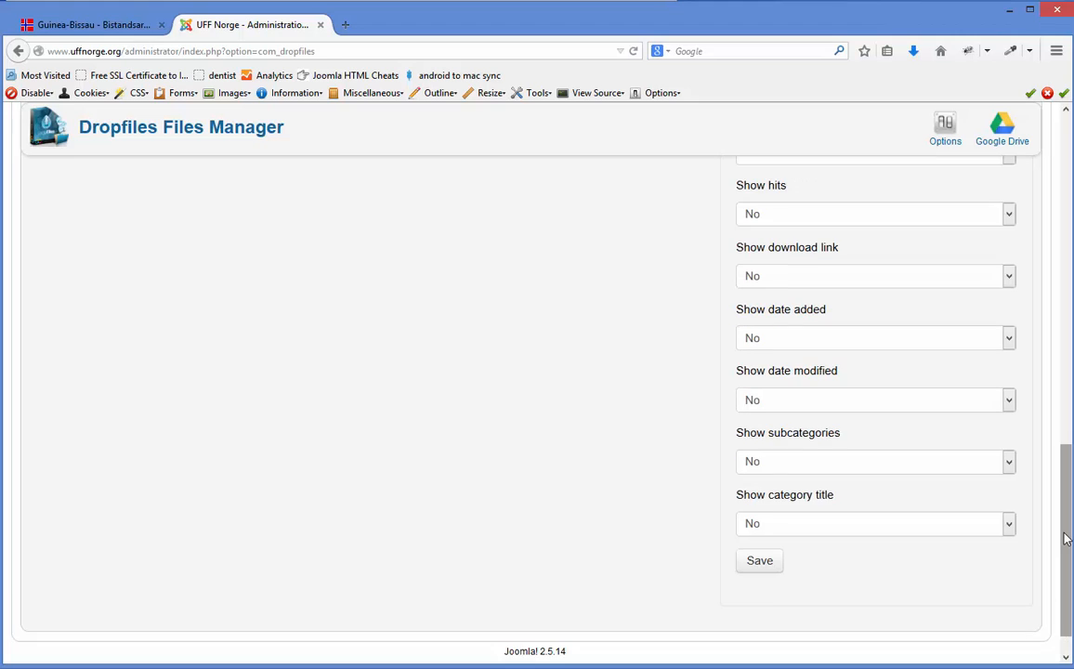
drag(1066, 540, 1067, 212)
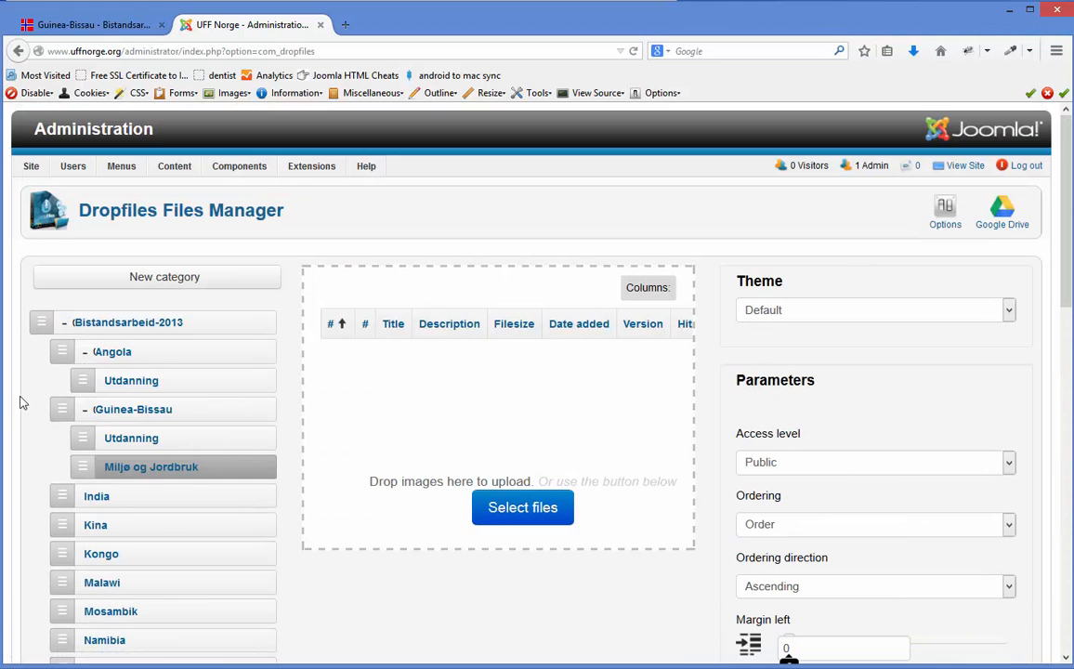
scroll(20, 358, down, 2)
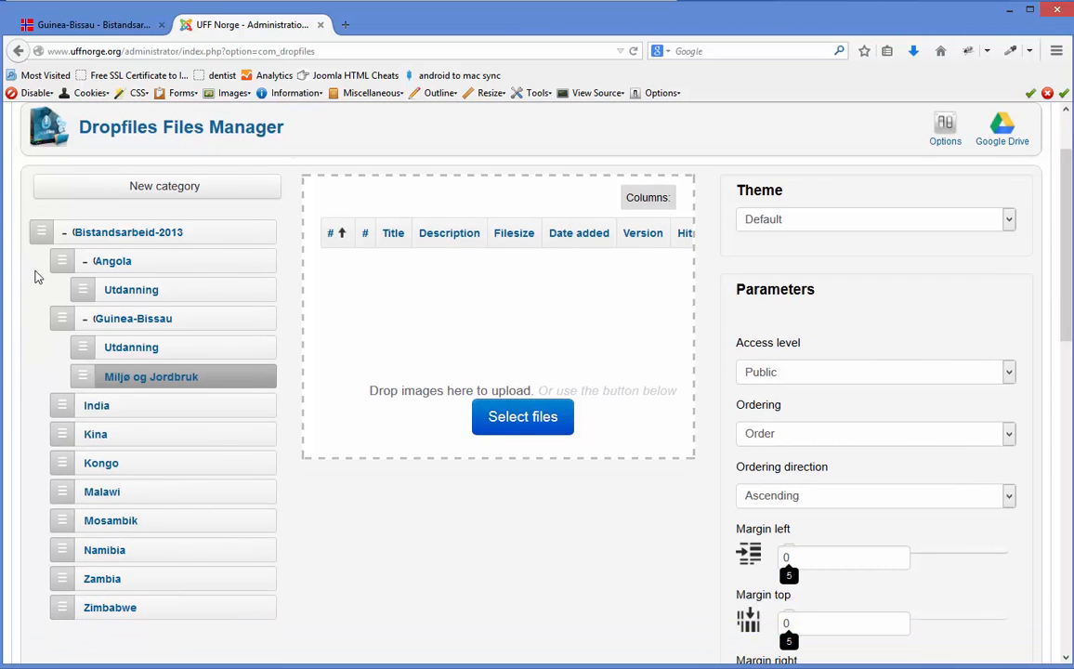
Collapse the Bistandsarbeid-2013 tree and create a new top-level category named Bistandsarbeid-2014.
click(62, 232)
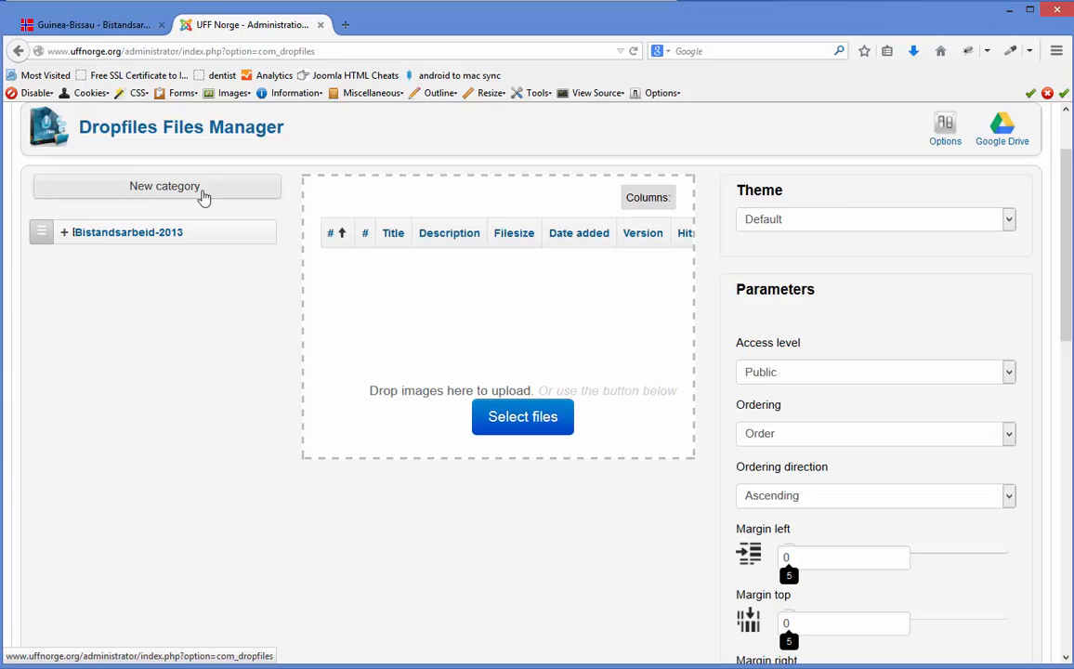
click(187, 189)
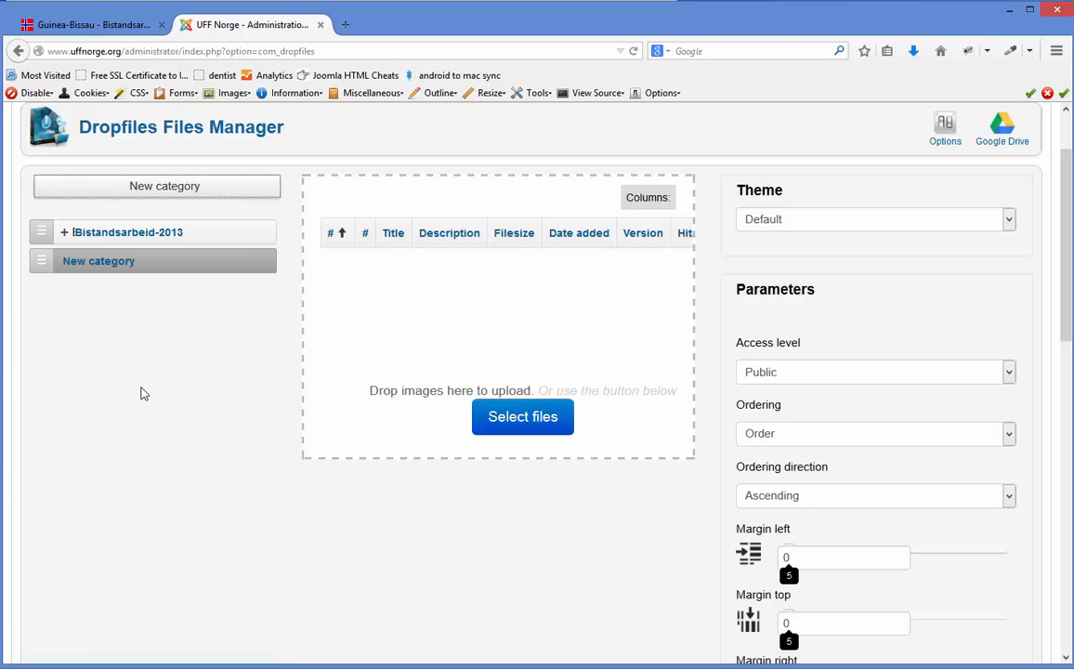
click(261, 263)
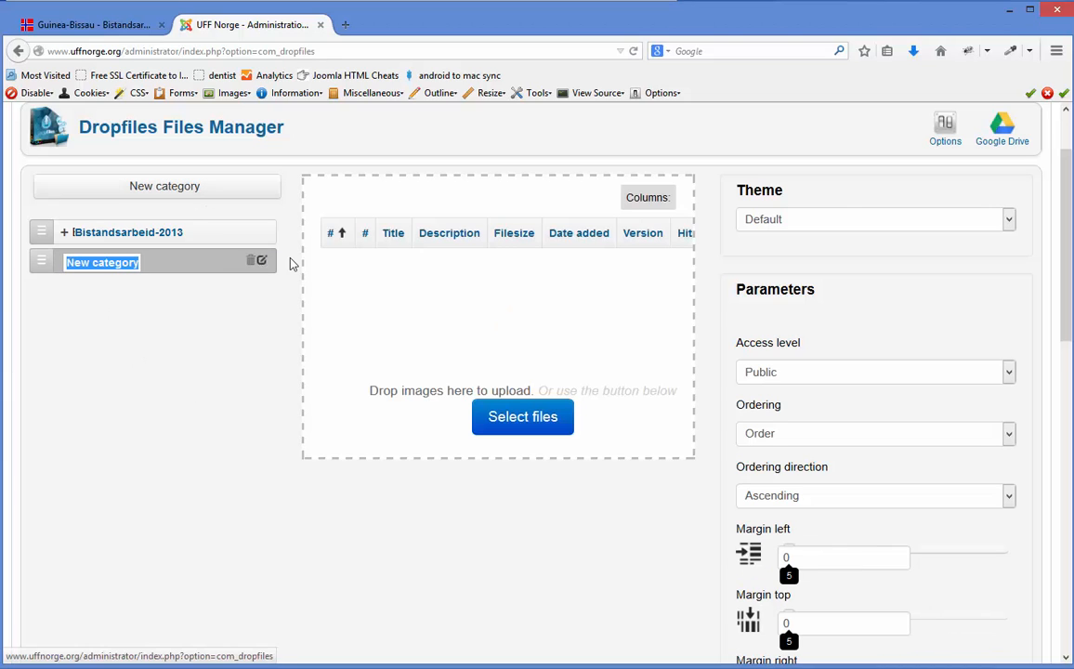
text(B)
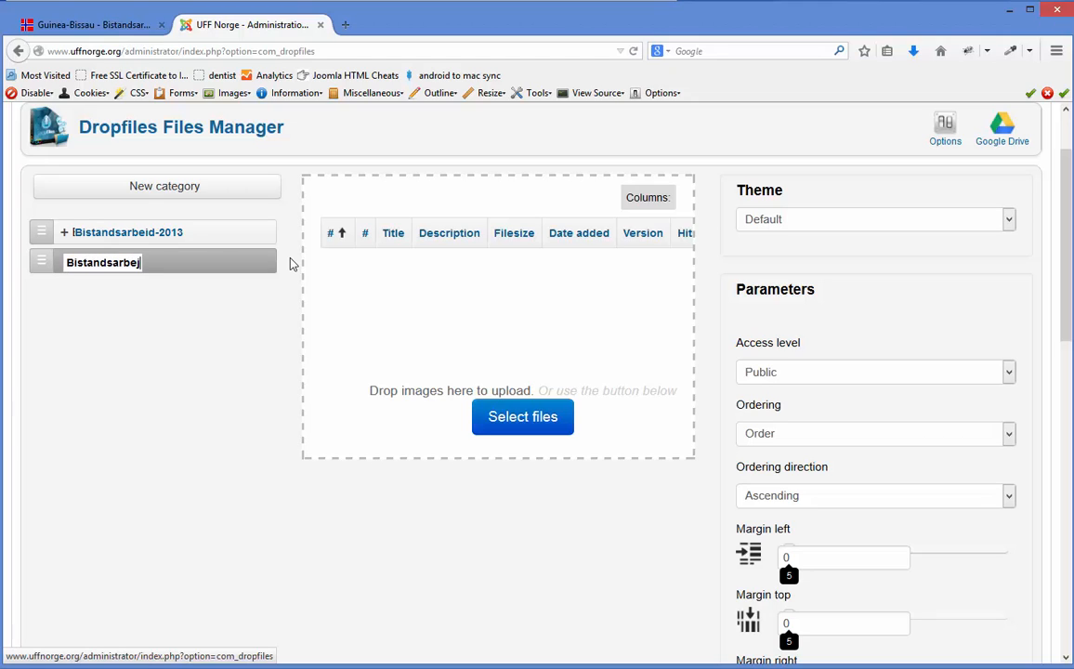
text(istandsarbeid-2014)
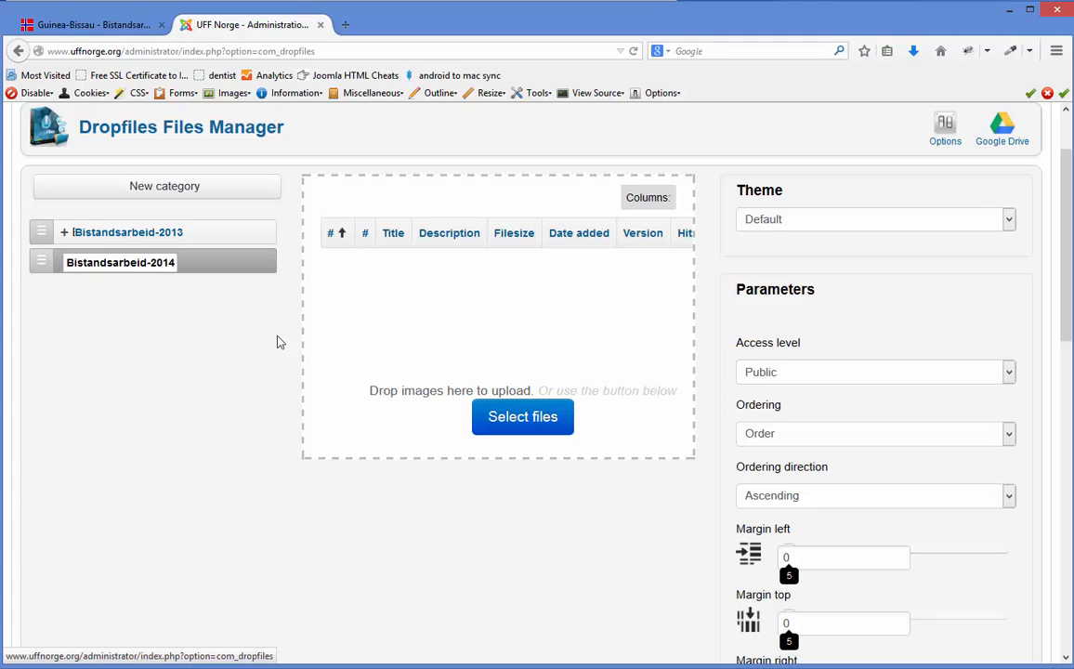
key(Return)
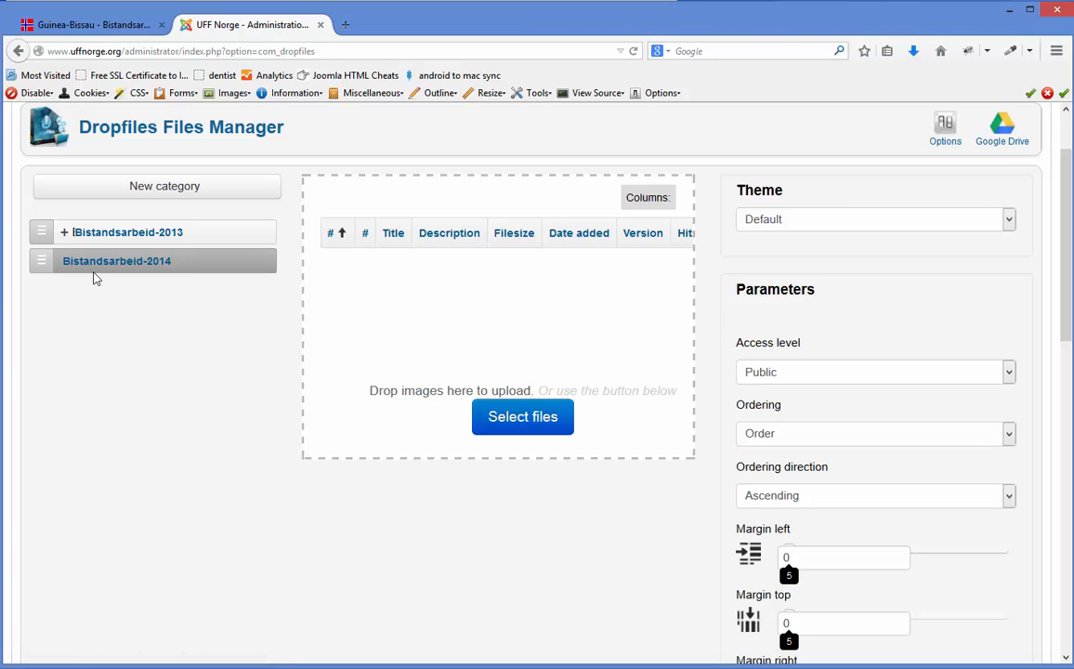
Expand Bistandsarbeid-2013 again and review the display parameters of the Utdanning subcategory under Guinea-Bissau.
click(64, 233)
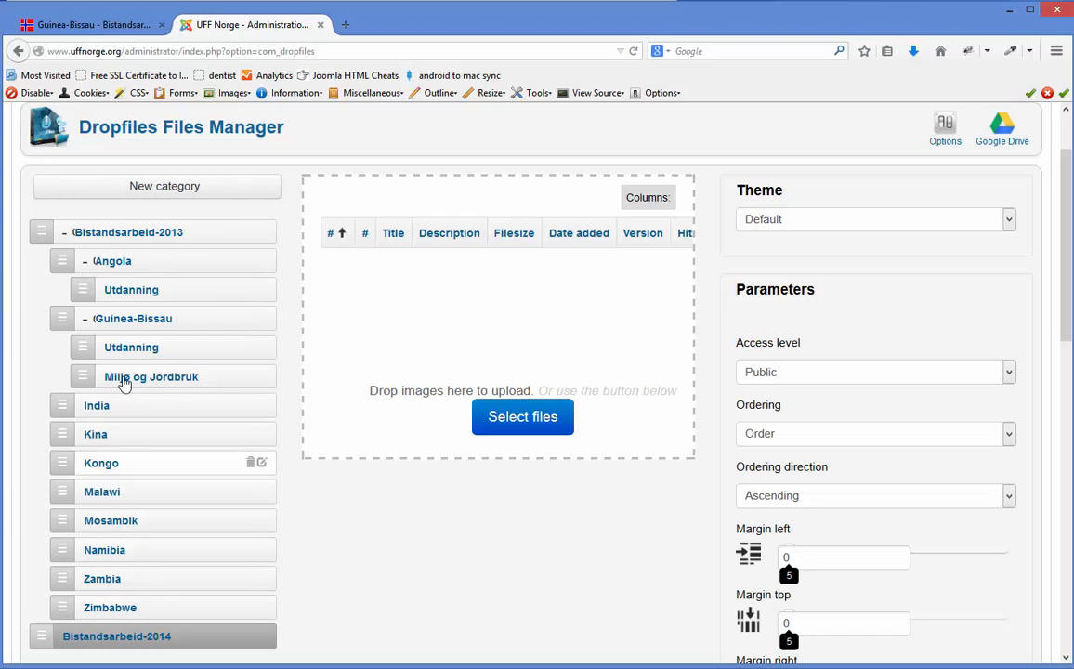
click(191, 356)
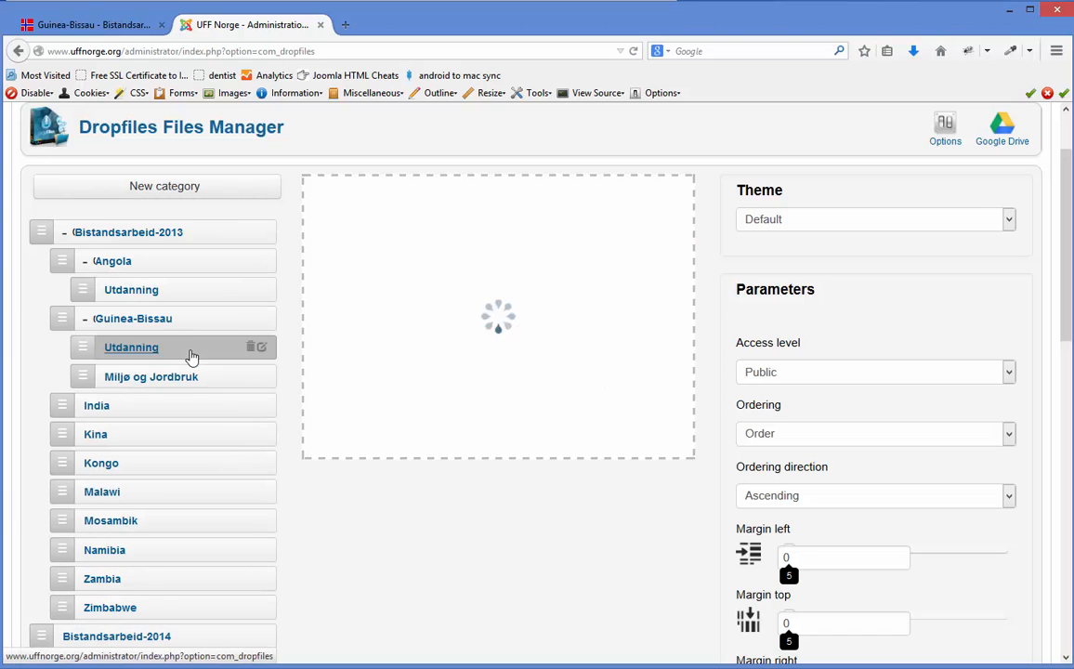
scroll(1069, 335, down, 5)
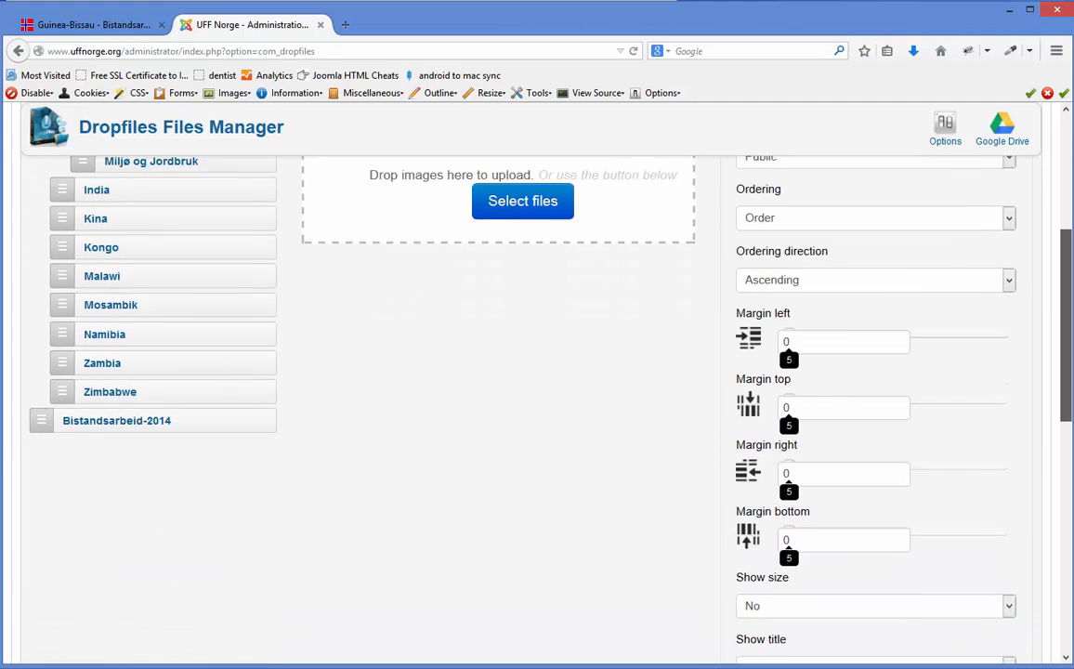
scroll(1053, 467, up, 5)
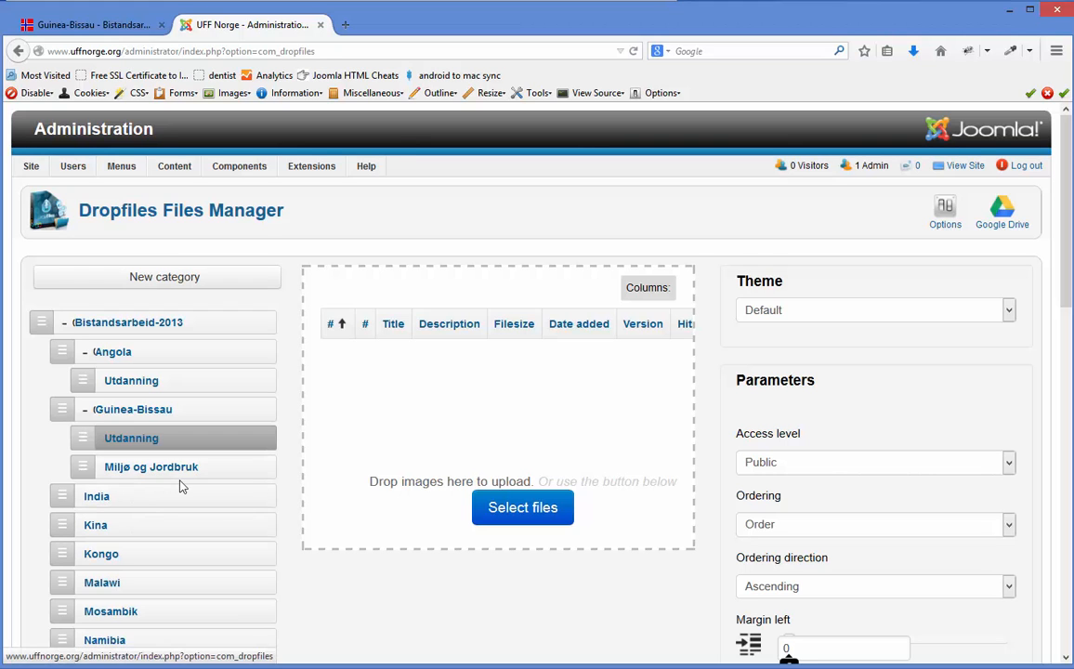
Open the Angola page on the public site and examine its annual reports section for Utdanning.
click(96, 25)
scroll(182, 306, up, 5)
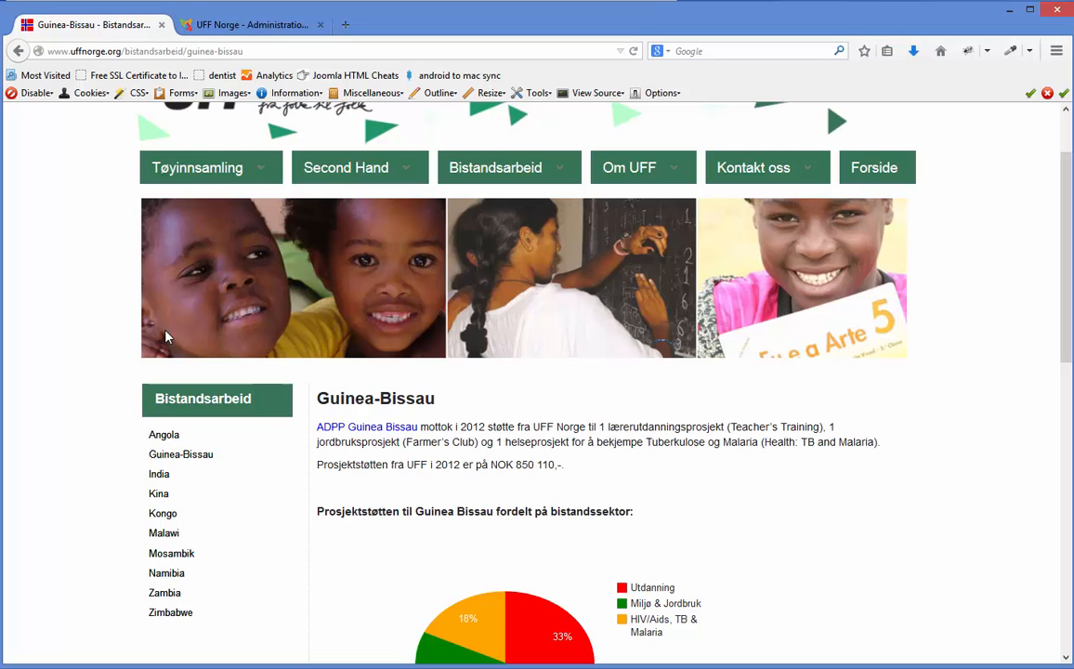
click(160, 436)
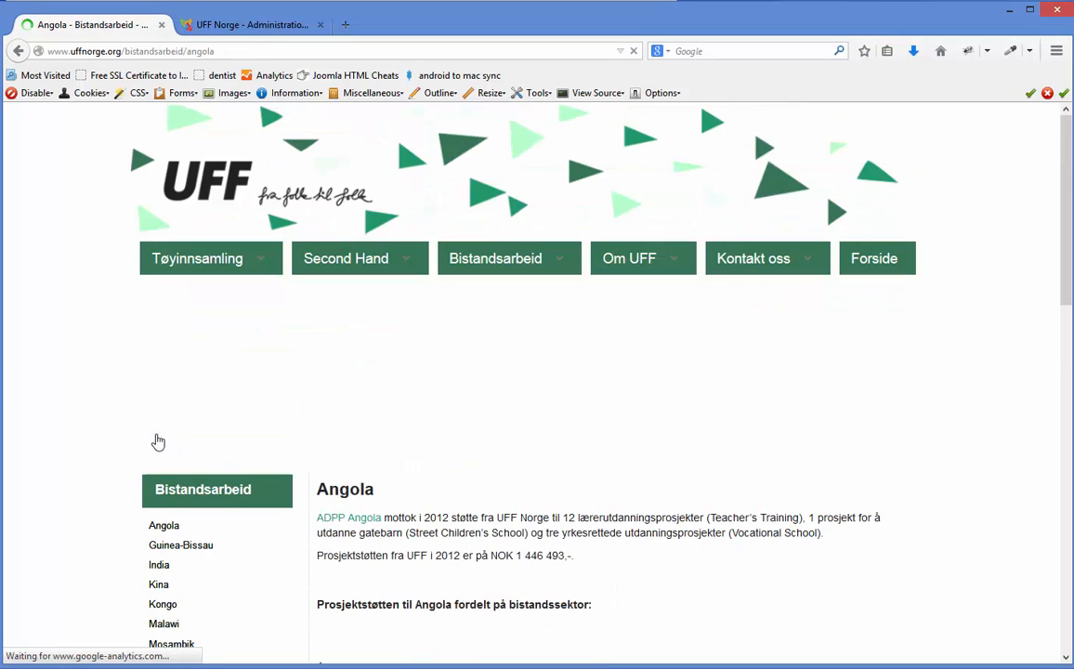
scroll(156, 438, down, 5)
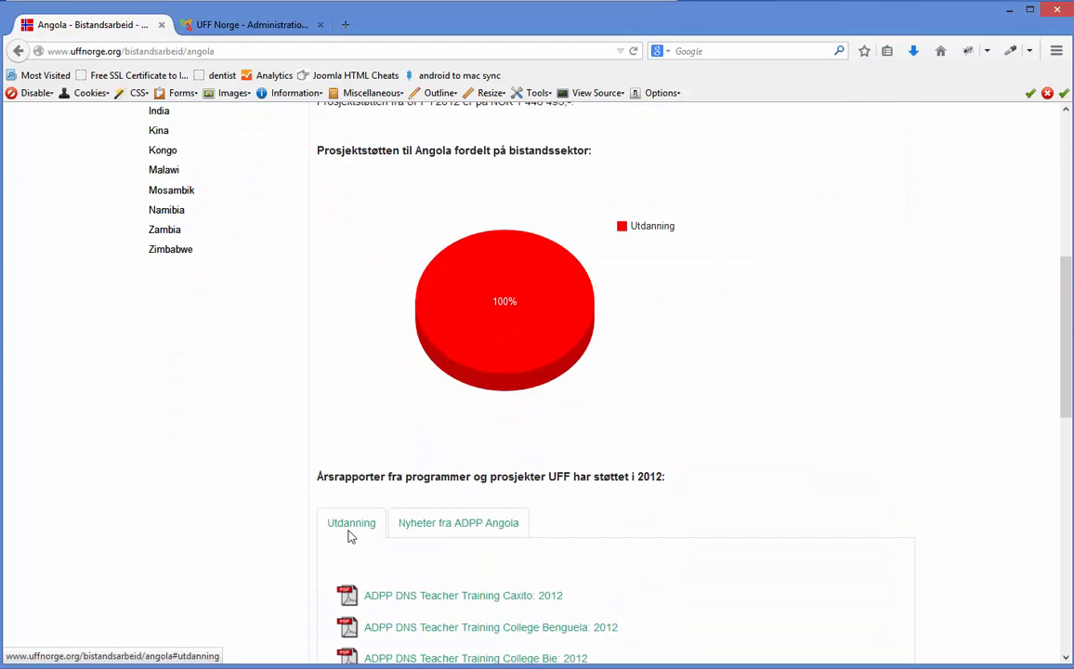
mouse_move(563, 246)
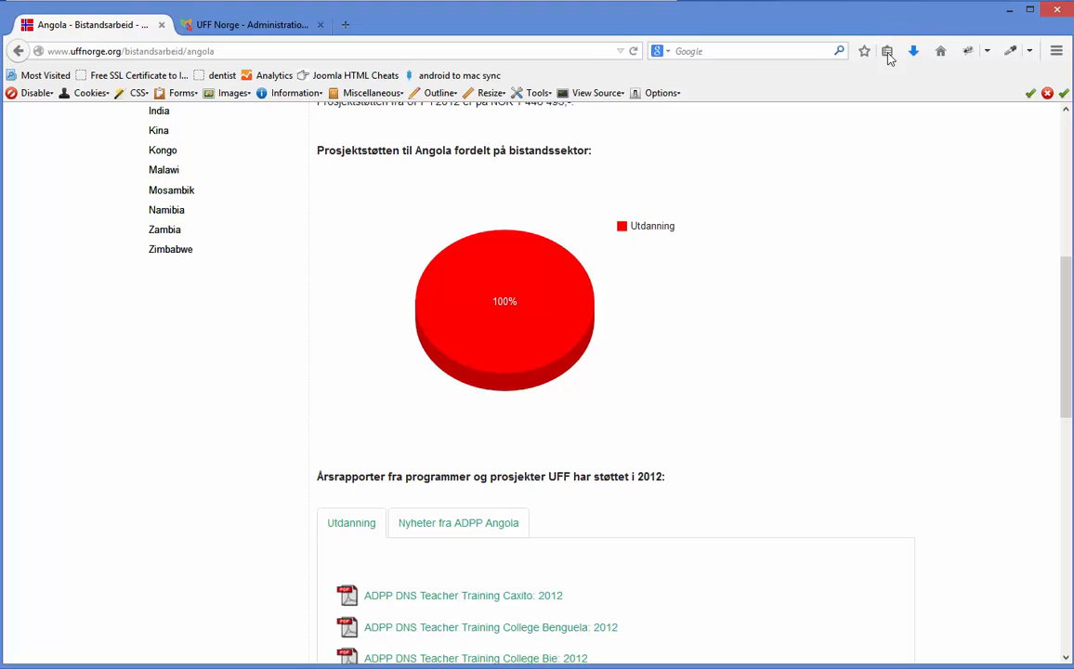
Move the browser window aside to inspect the 2013 PDF reports in the uffnorge folder and compare them with the public Angola report list.
drag(890, 27, 899, 256)
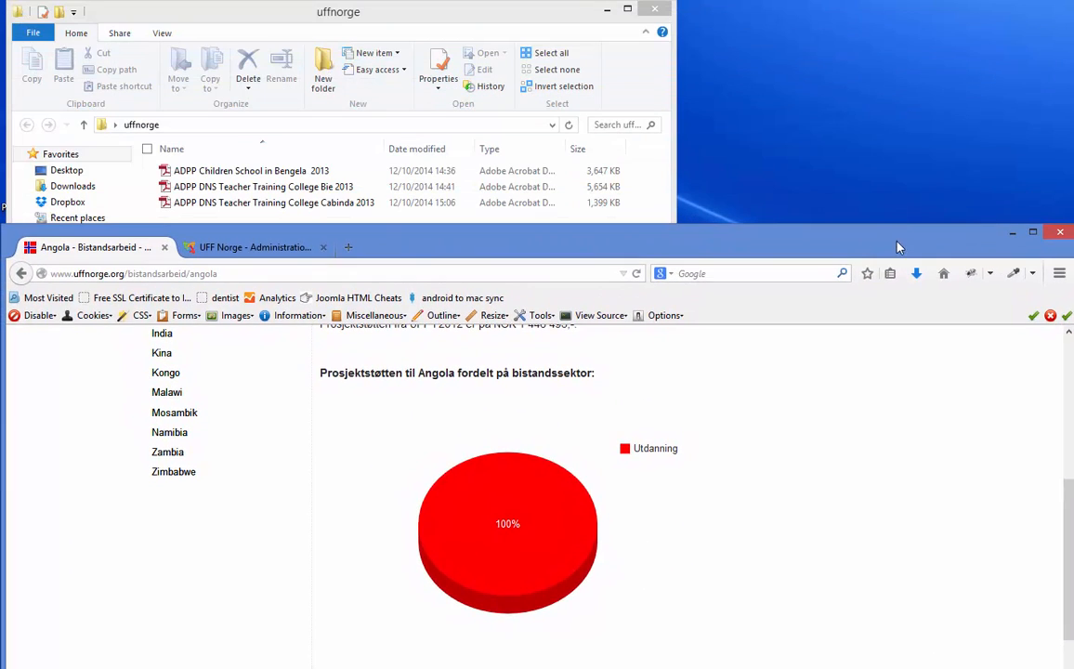
click(277, 208)
drag(707, 232, 661, 2)
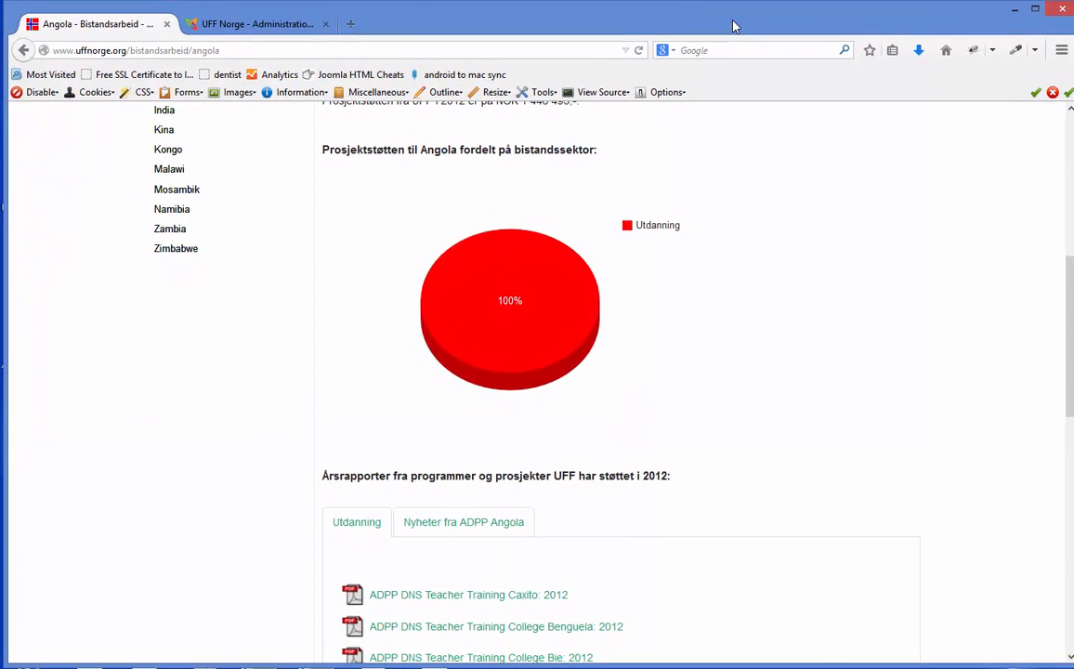
drag(731, 26, 741, 256)
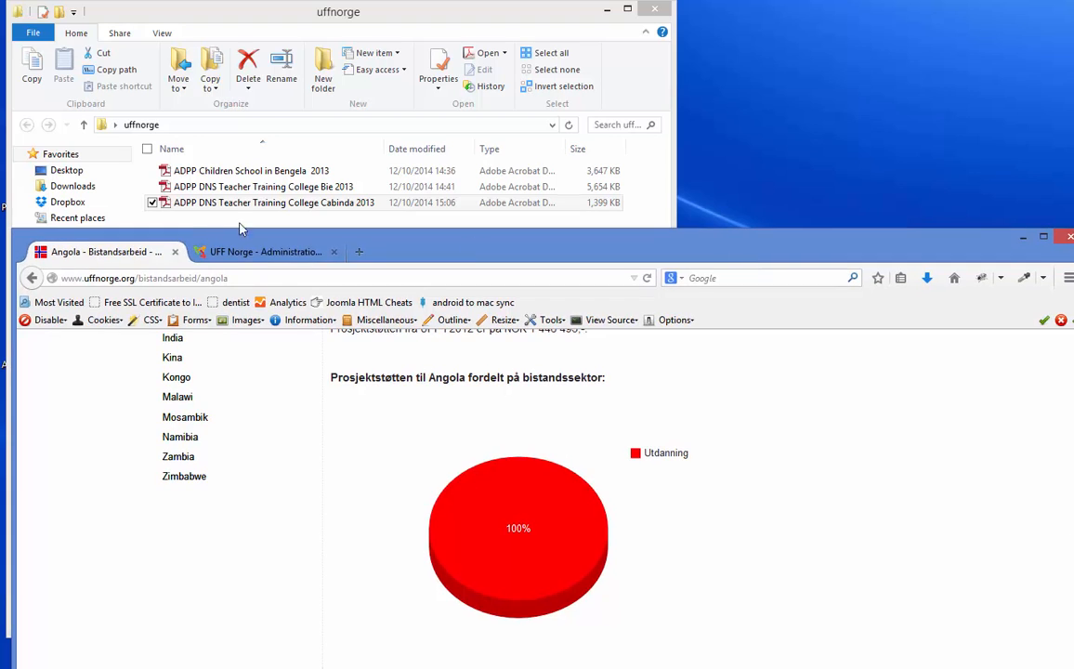
click(220, 204)
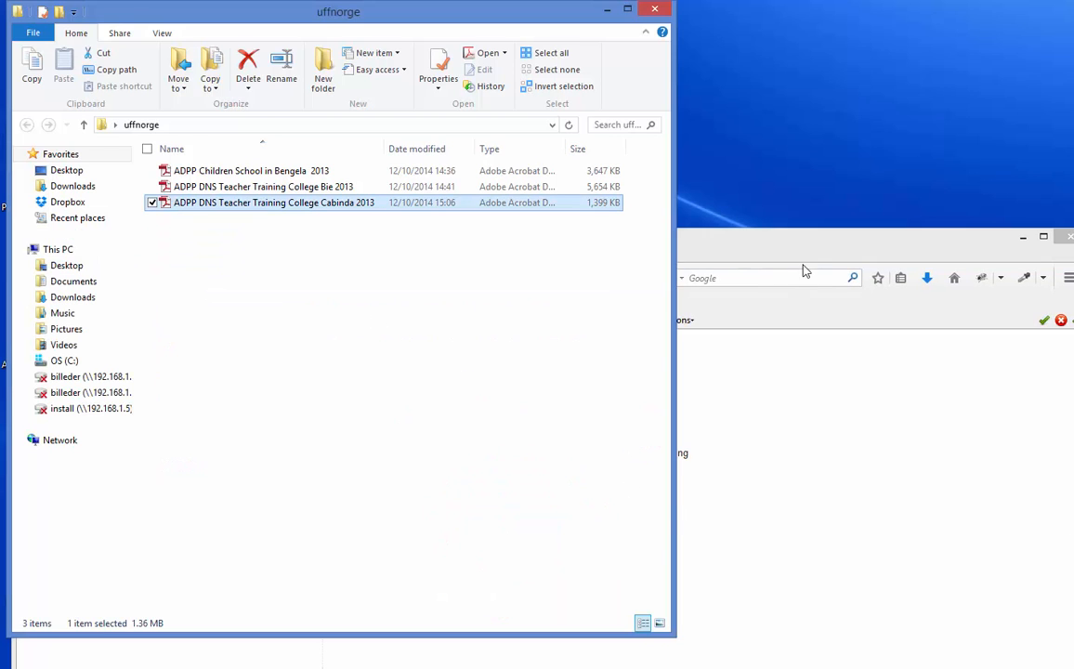
drag(805, 267, 775, 48)
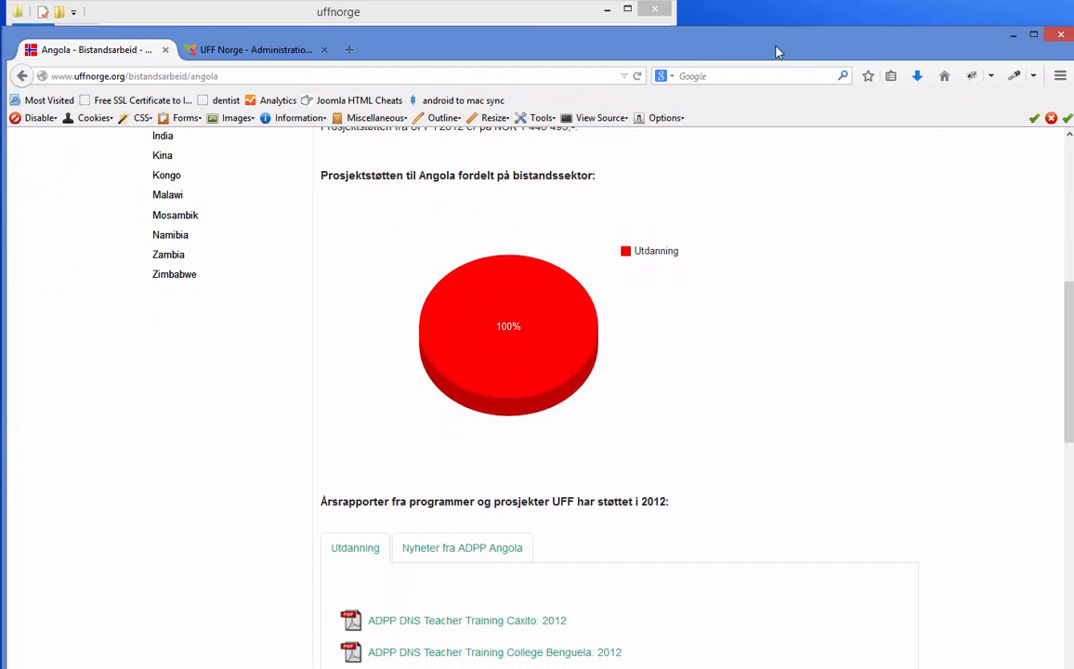
click(526, 13)
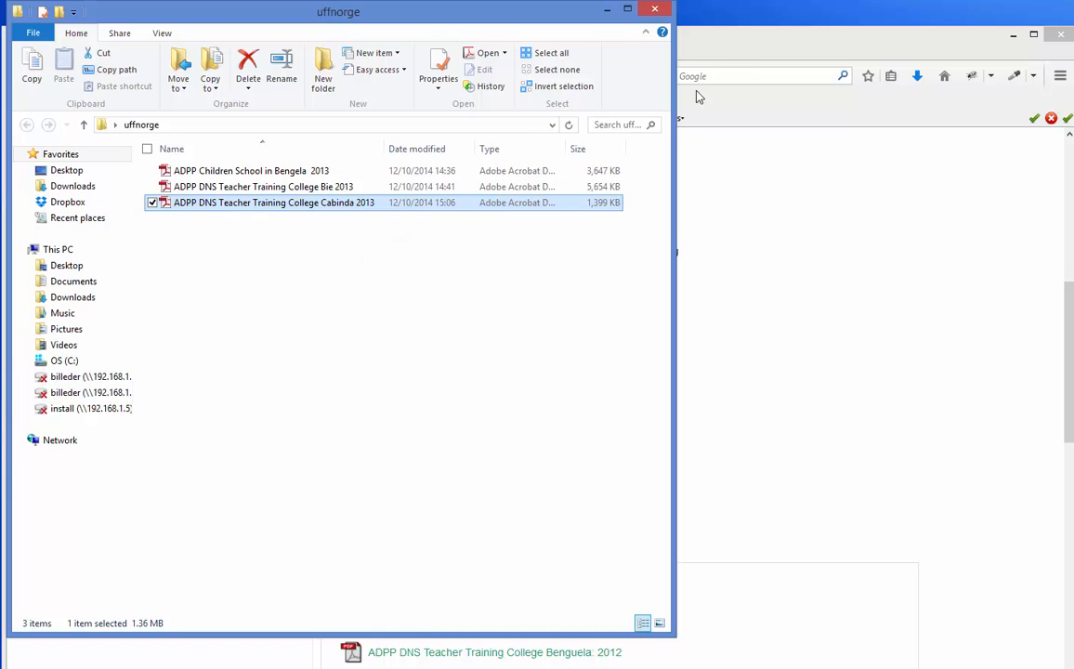
click(781, 210)
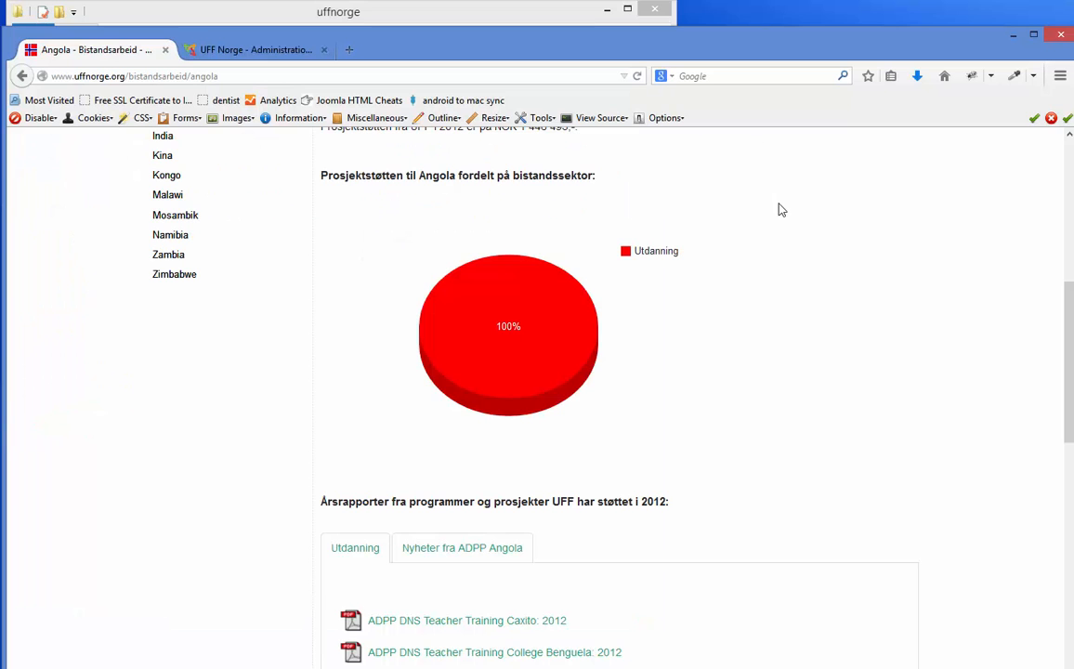
scroll(515, 543, down, 2)
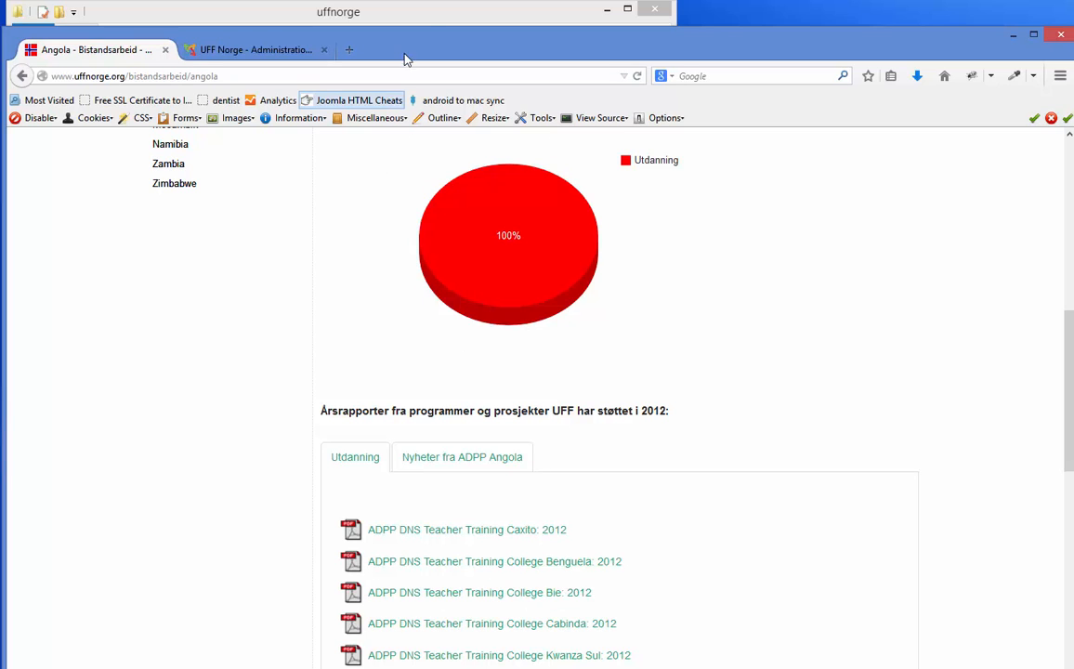
Bring up the uffnorge folder and check the file sizes of the PDF reports one by one.
click(423, 20)
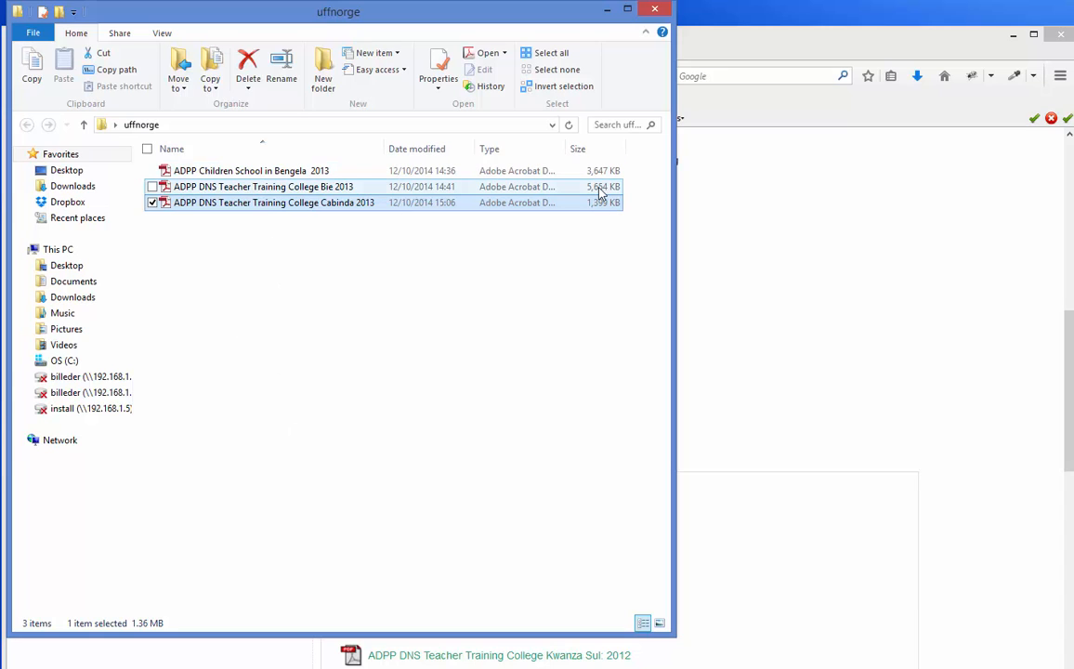
key(Up)
key(Up)
key(Down)
key(Down)
click(599, 188)
click(599, 170)
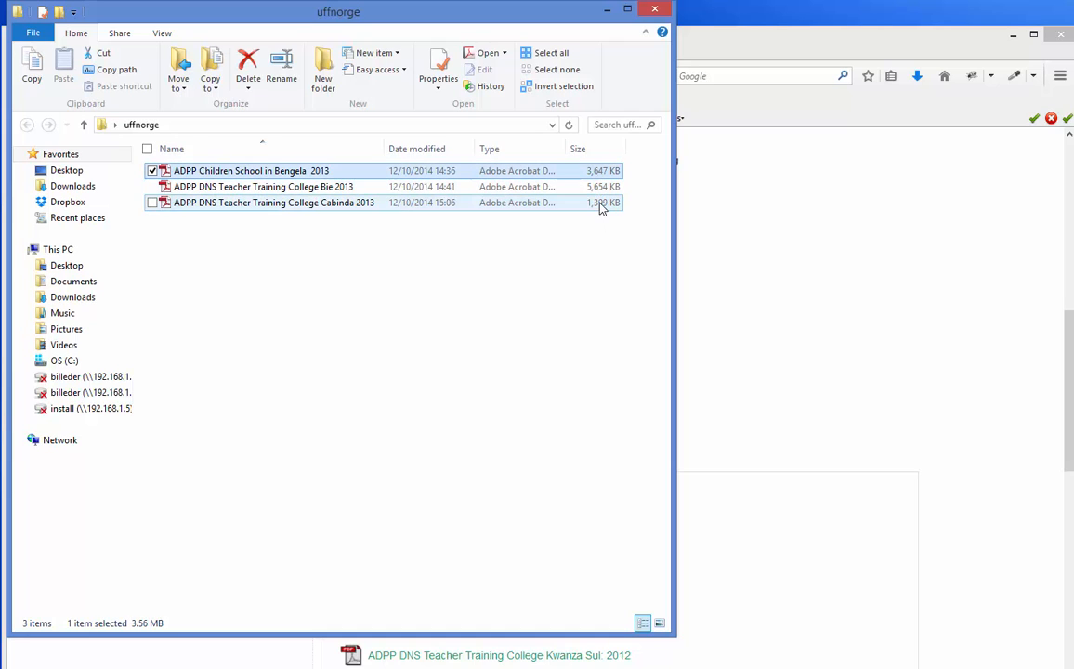
click(604, 187)
click(599, 172)
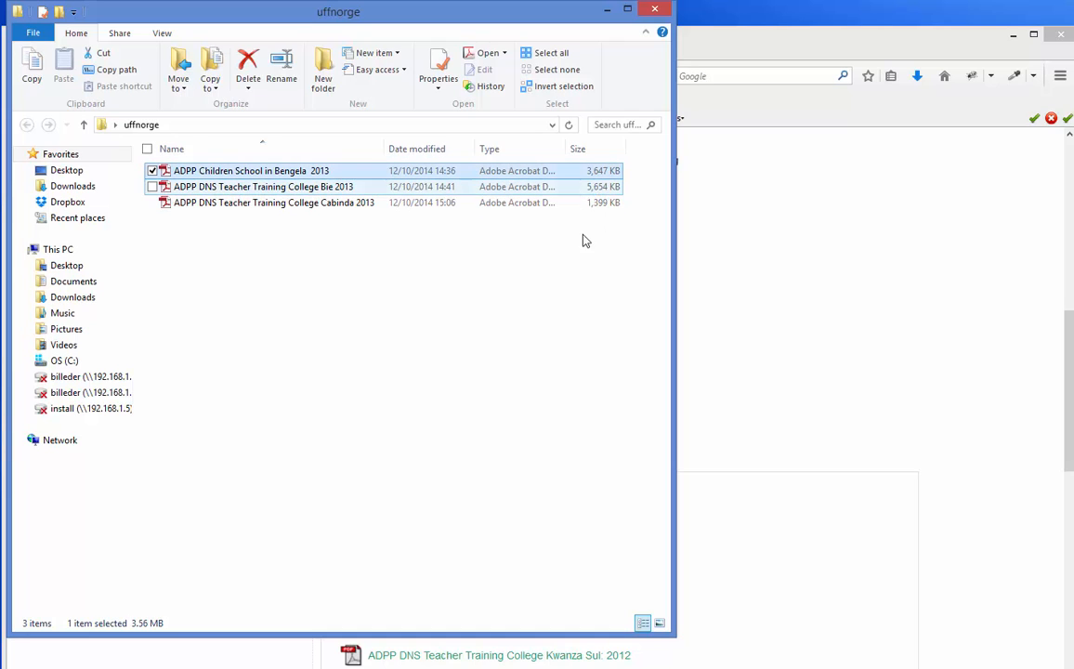
Switch back to the Dropfiles manager, select Utdanning under Angola and narrow the browser window to expose the uffnorge folder beside it.
click(877, 319)
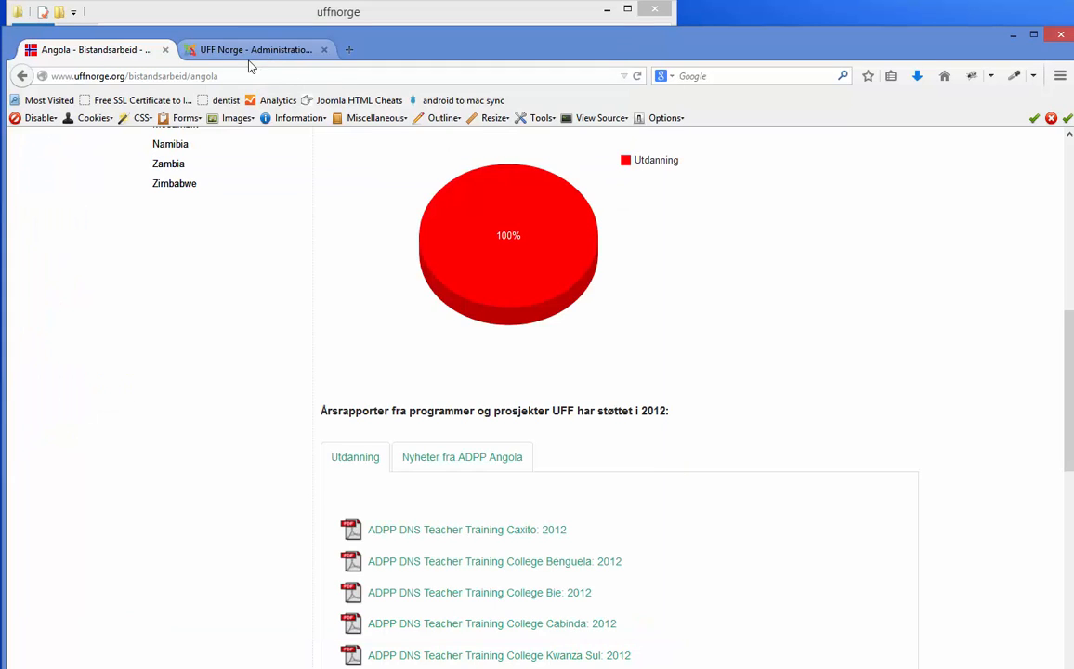
click(221, 47)
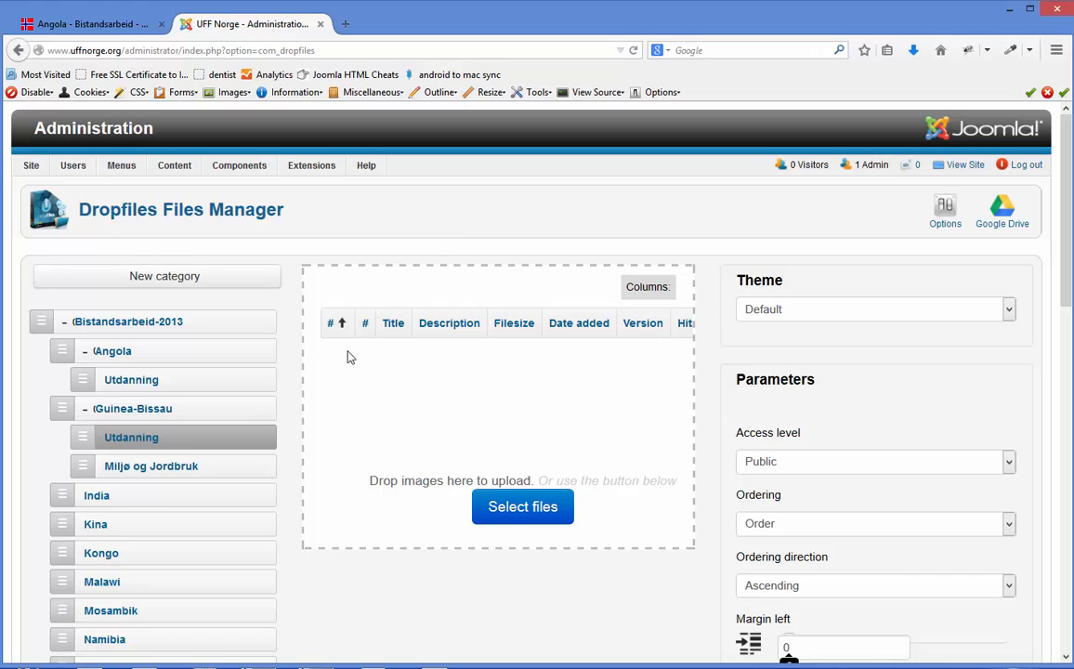
click(131, 383)
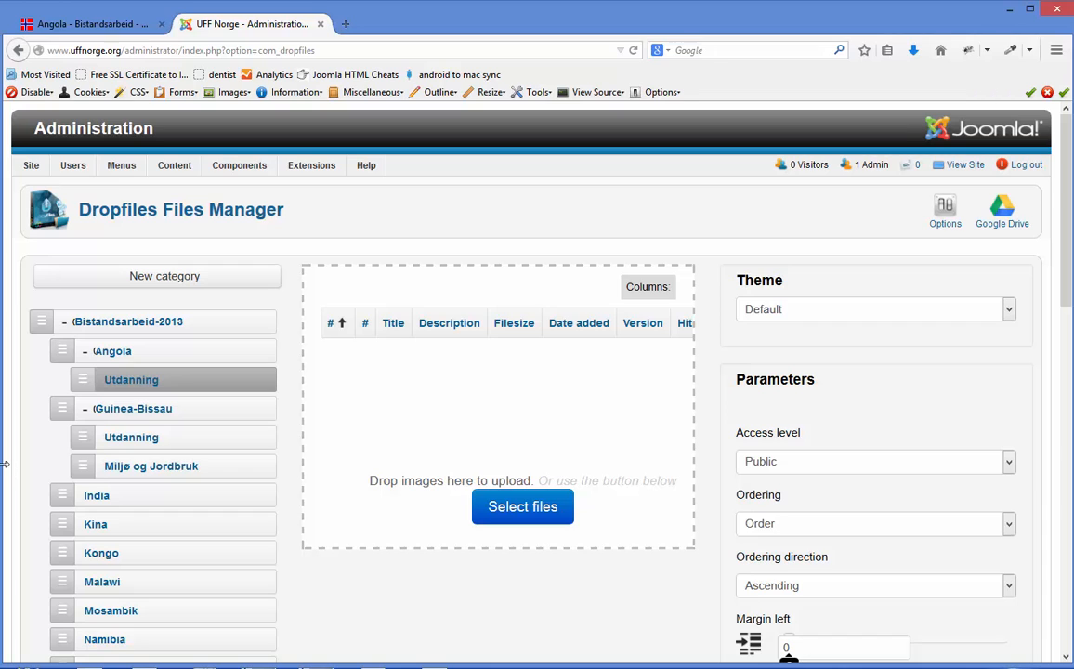
drag(5, 464, 194, 462)
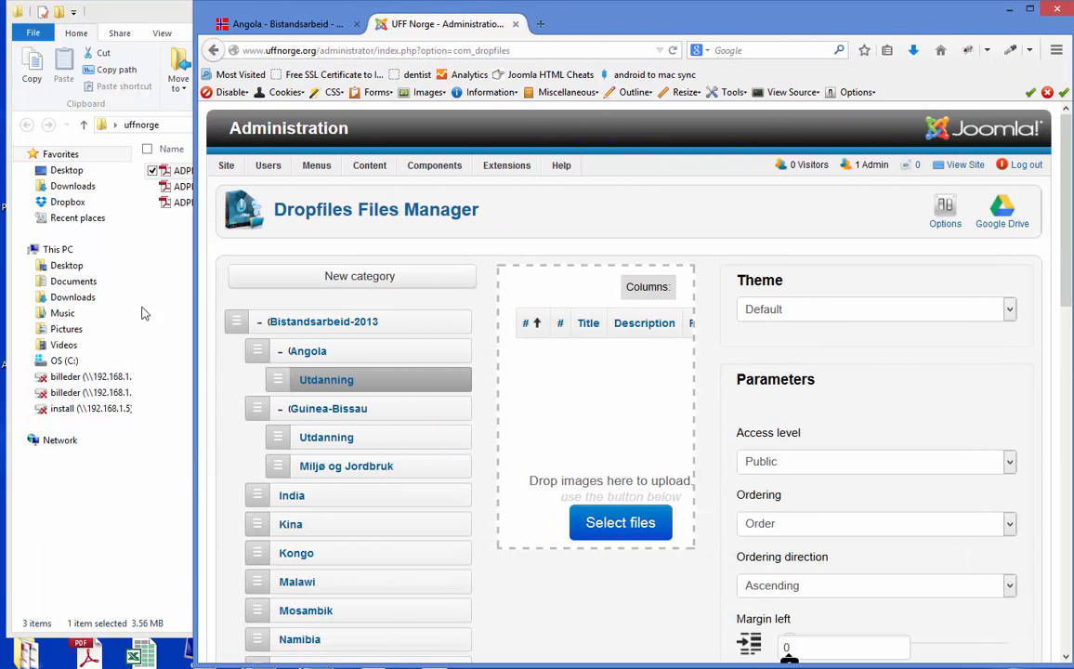
Upload all three 2013 PDF reports from the uffnorge folder to Angola's Utdanning category, then widen the browser window again.
click(178, 204)
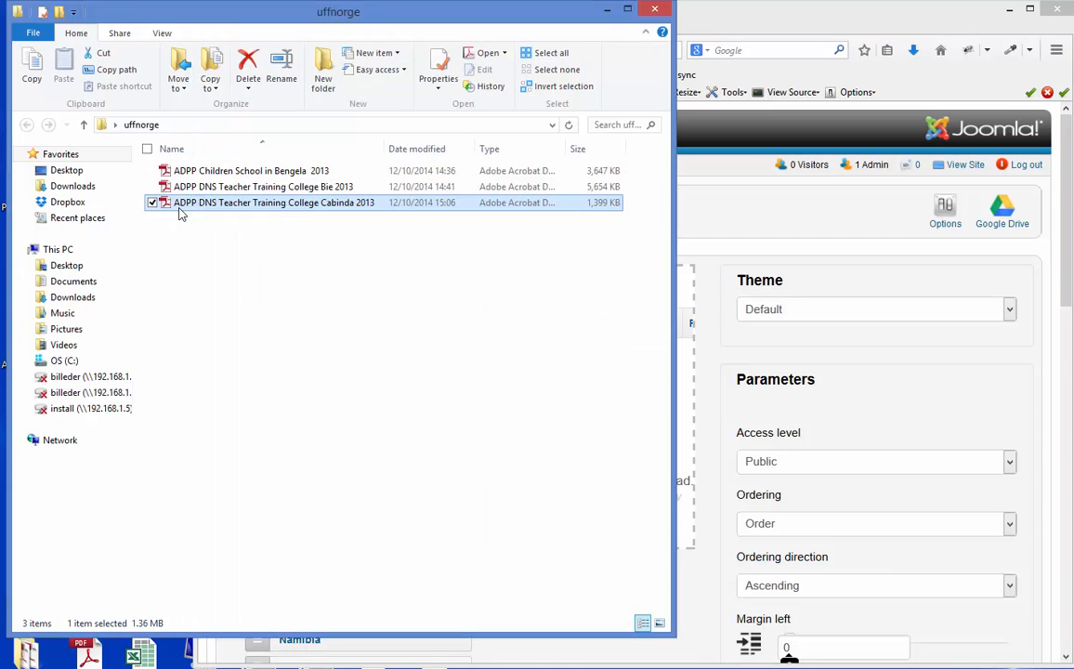
key(shift+Up)
key(shift+Up)
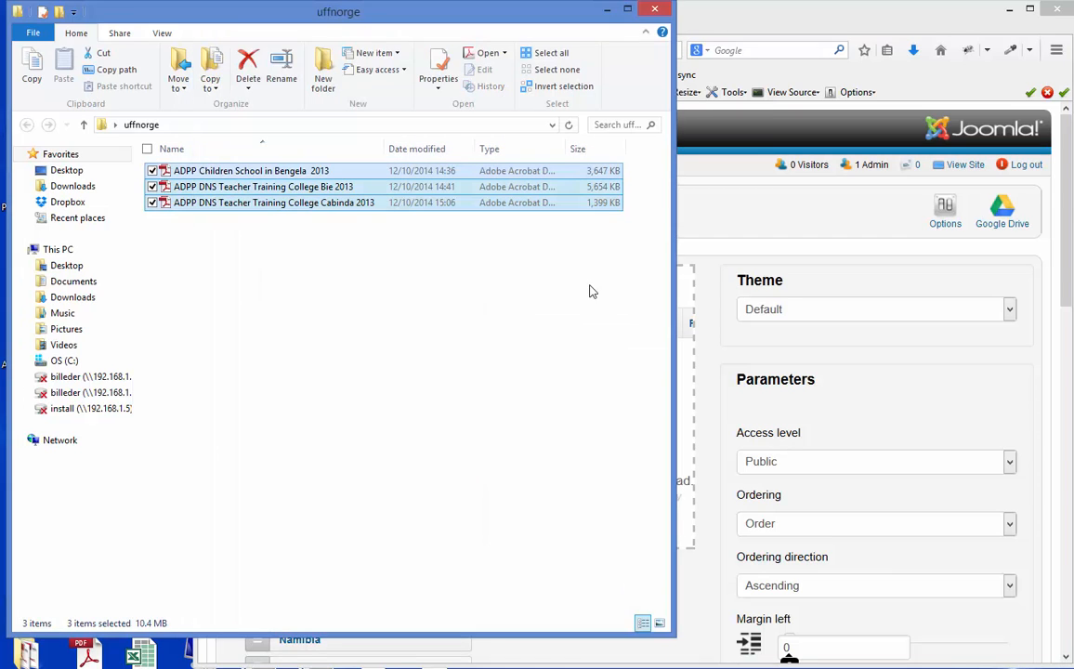
drag(673, 353, 476, 311)
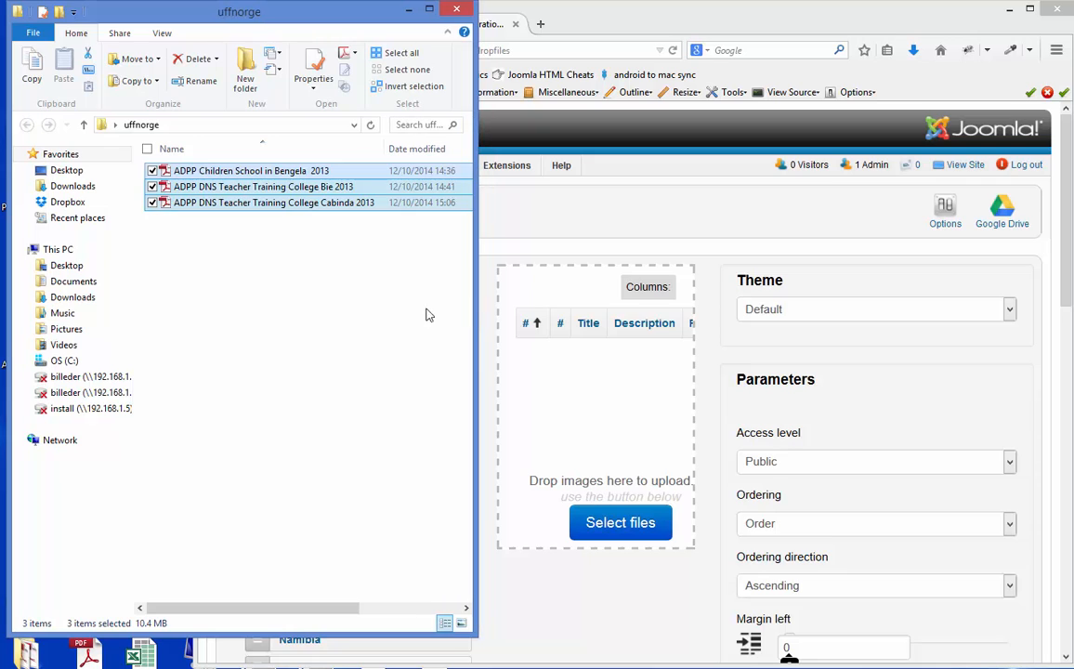
drag(229, 187, 605, 454)
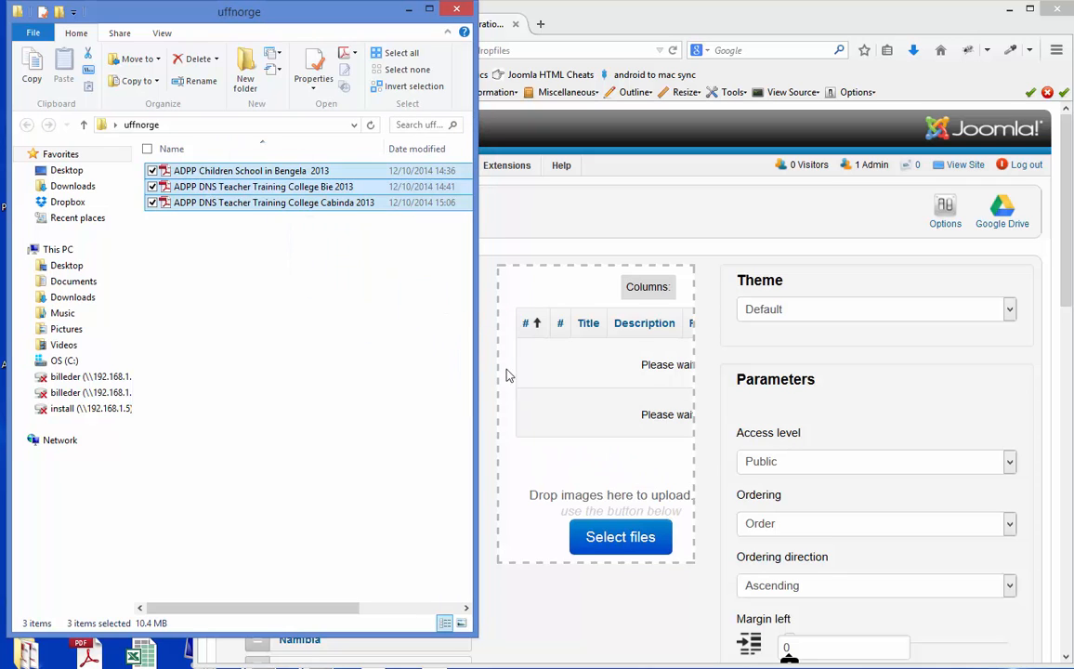
click(588, 16)
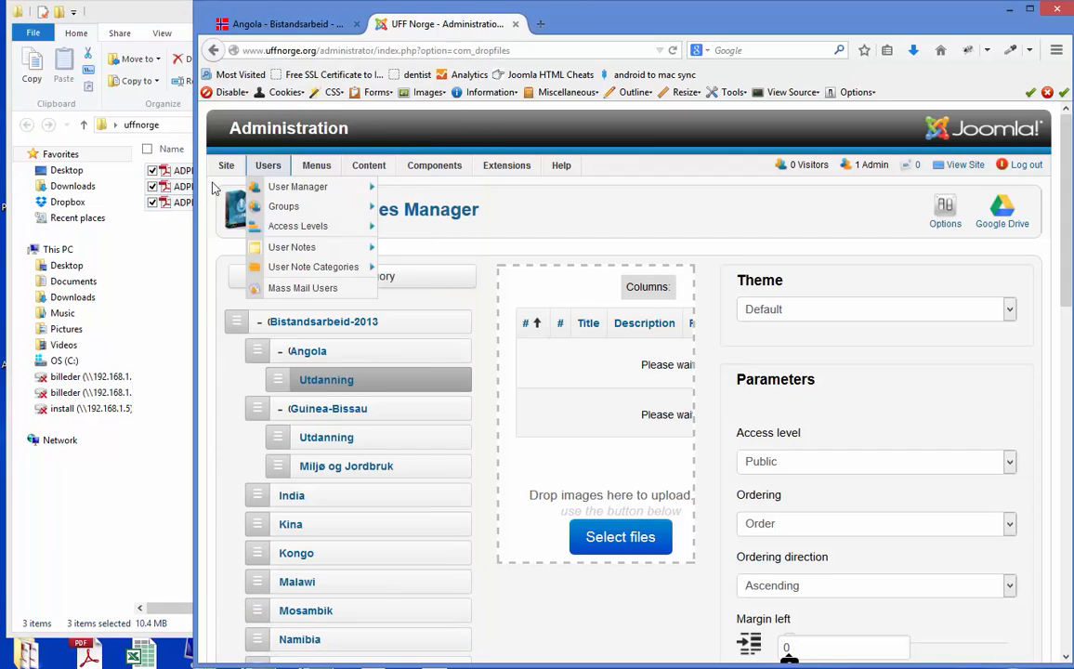
drag(194, 206, 5, 208)
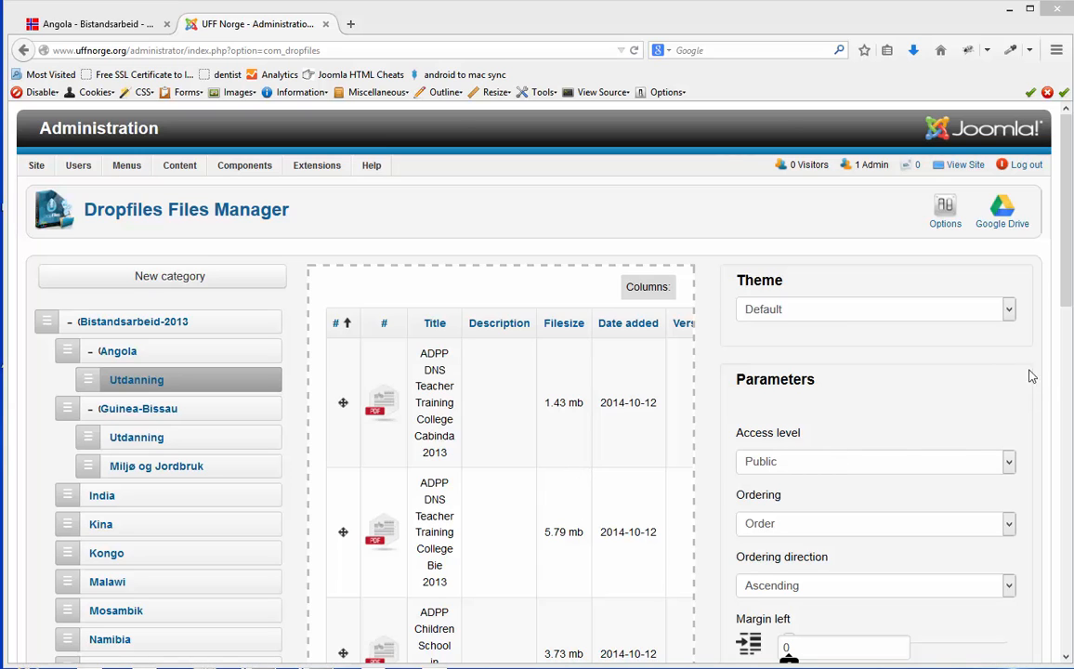
Adjust the browser window's width and inspect the title and description fields of the Teacher Training College Cabinda 2013 report in Angola's Utdanning.
drag(1070, 372, 1073, 372)
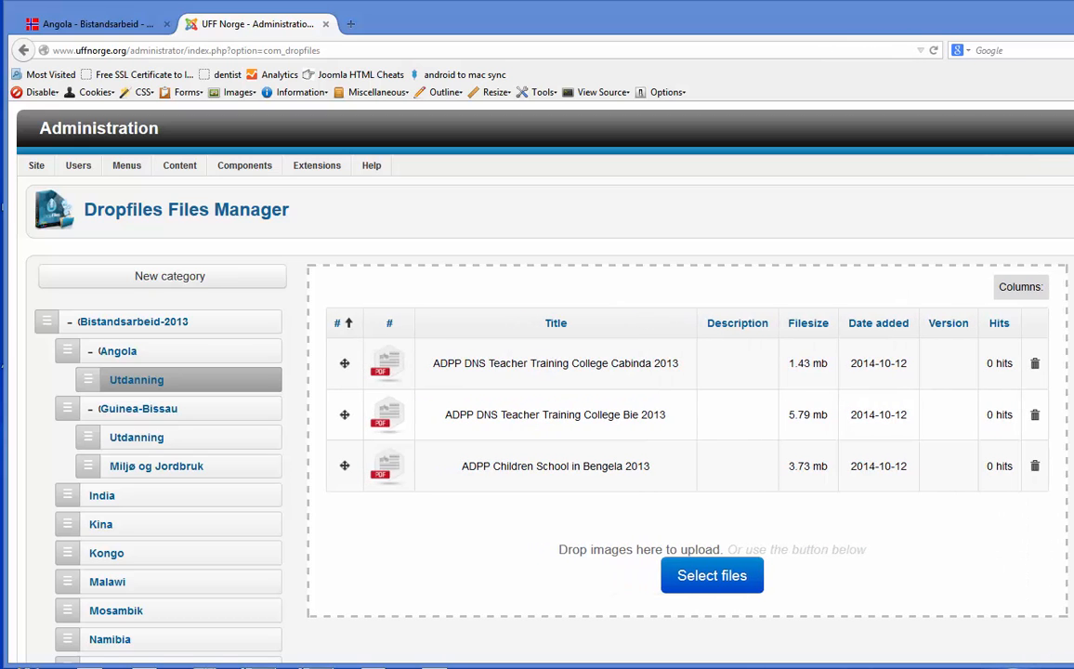
drag(1073, 371, 1071, 415)
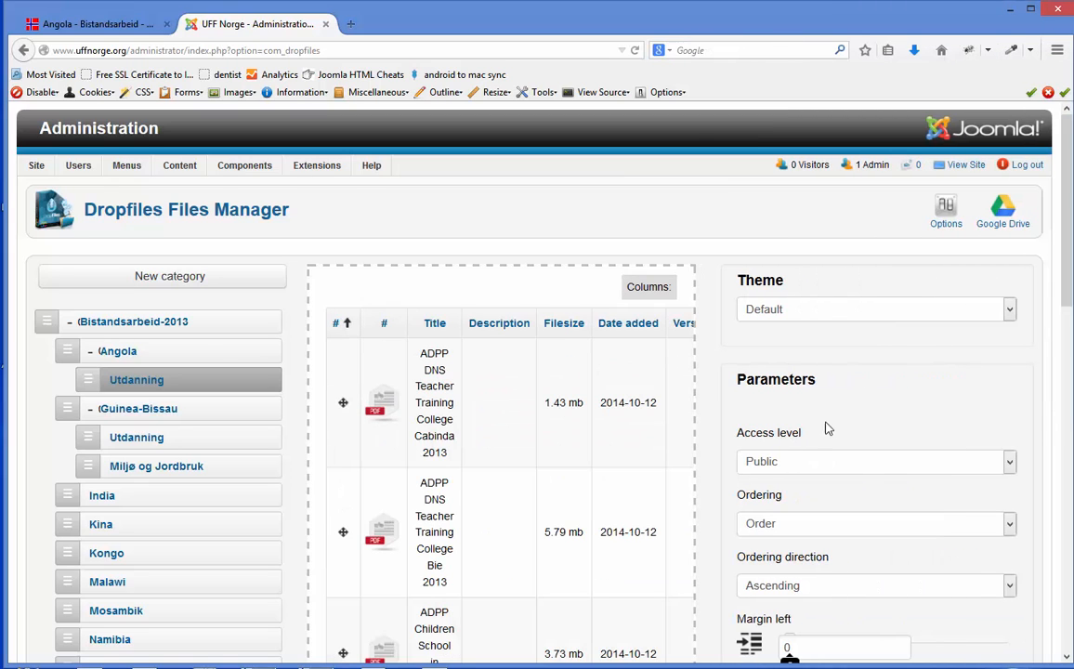
click(378, 413)
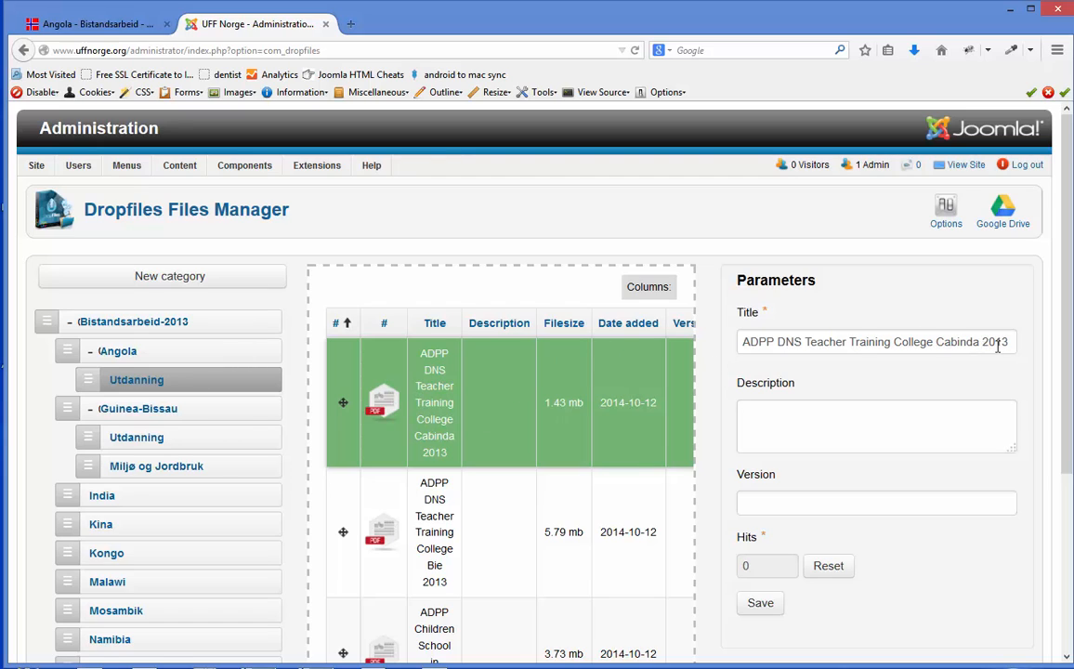
drag(1009, 342, 984, 342)
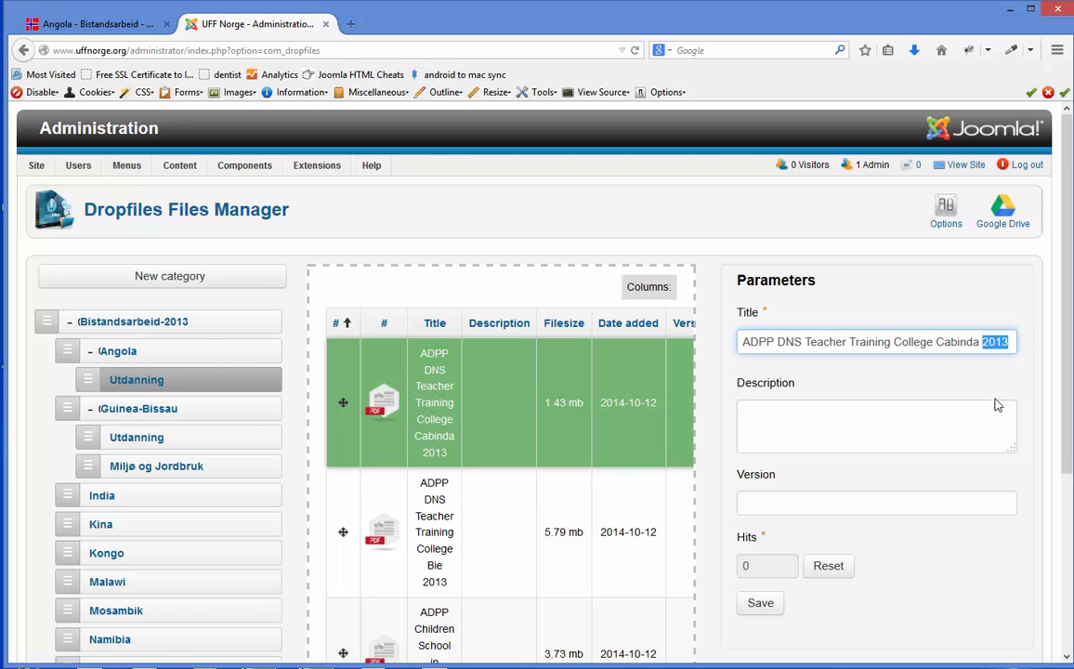
click(1014, 343)
text(3)
key(BackSpace)
click(805, 434)
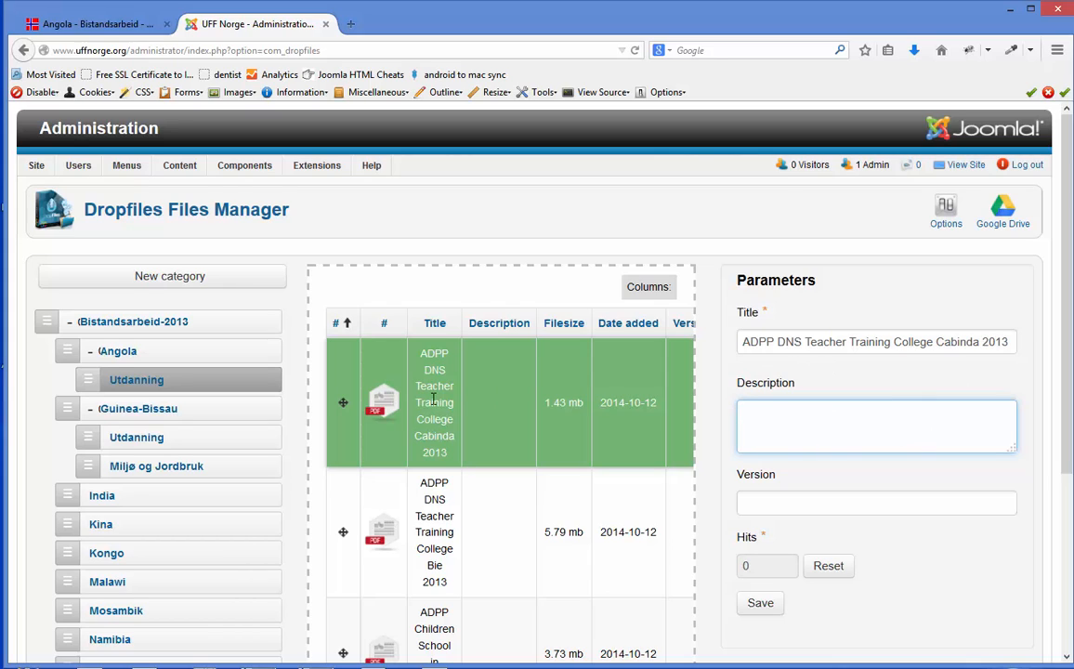
Review the title of the Teacher Training College Bie report, then check and save the parameters of the Children School in Bengela report.
click(433, 511)
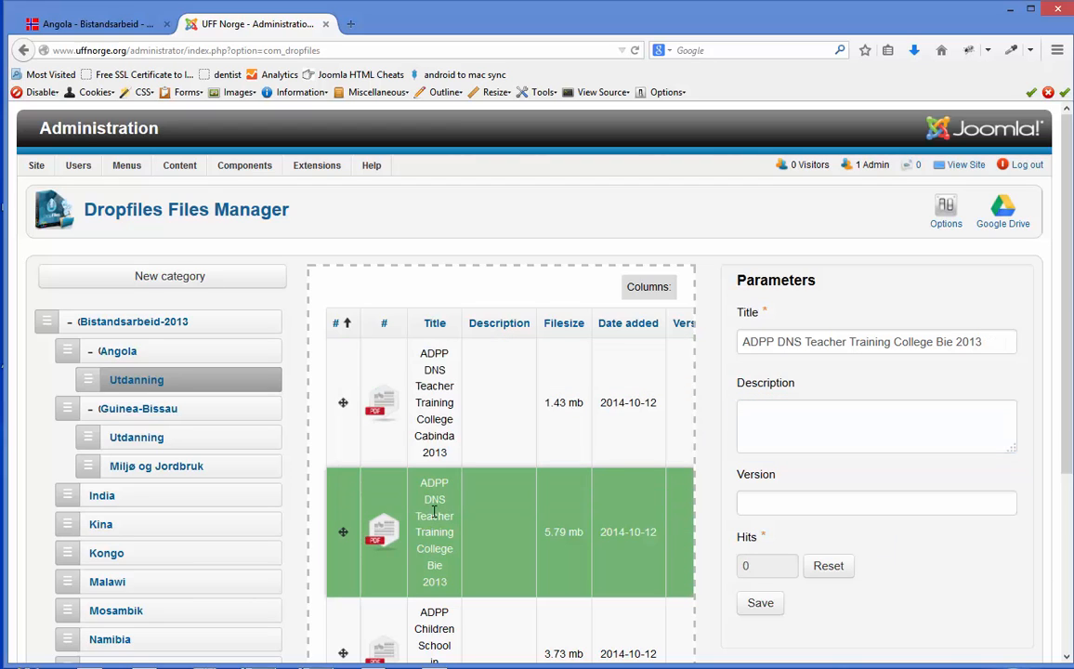
click(434, 620)
click(970, 343)
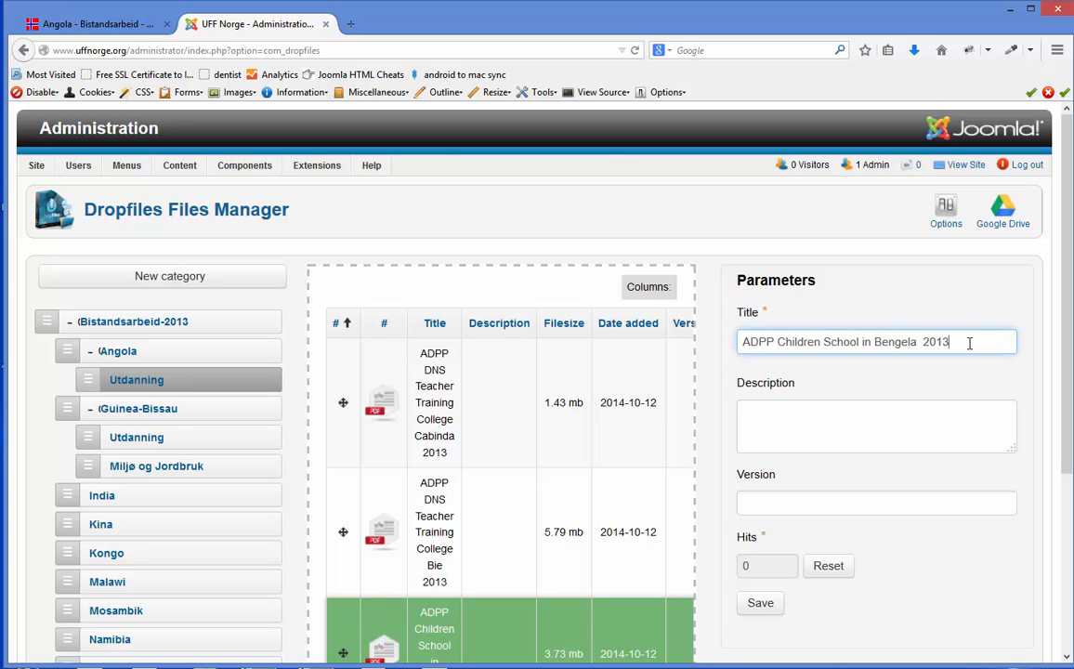
click(758, 605)
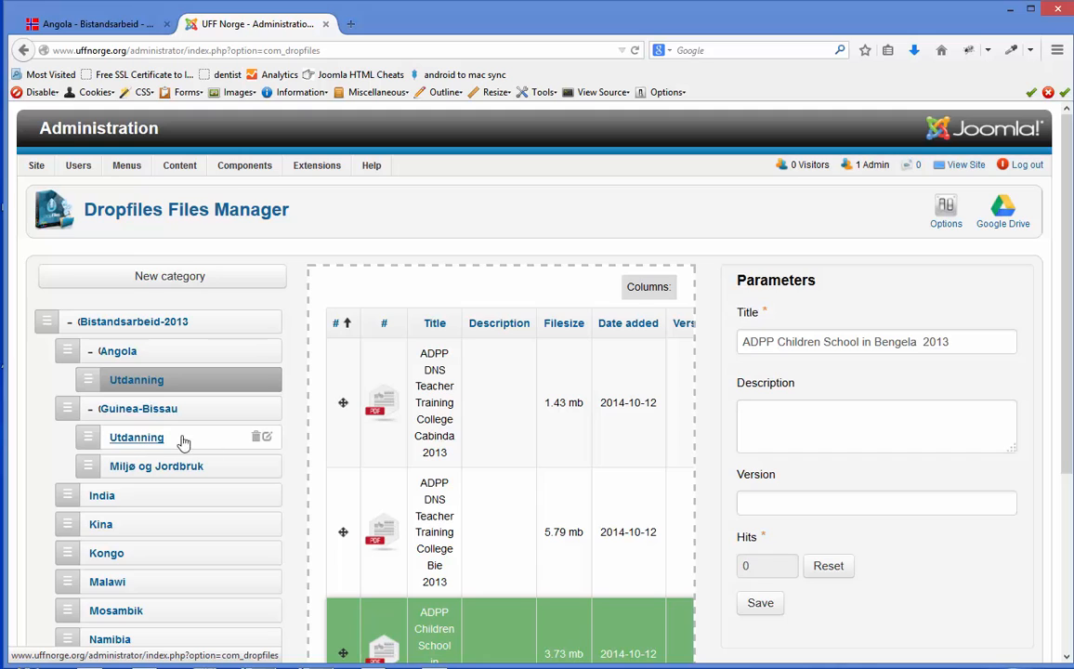
View the file lists of the Utdanning and Miljø og Jordbruk categories under Guinea-Bissau.
click(130, 440)
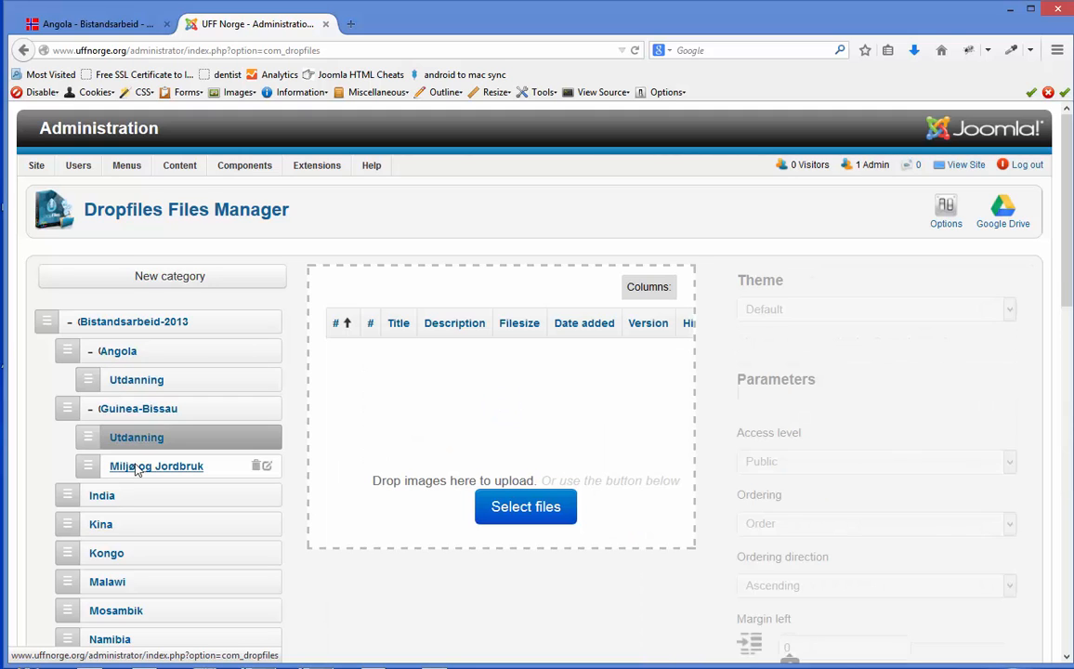
click(137, 469)
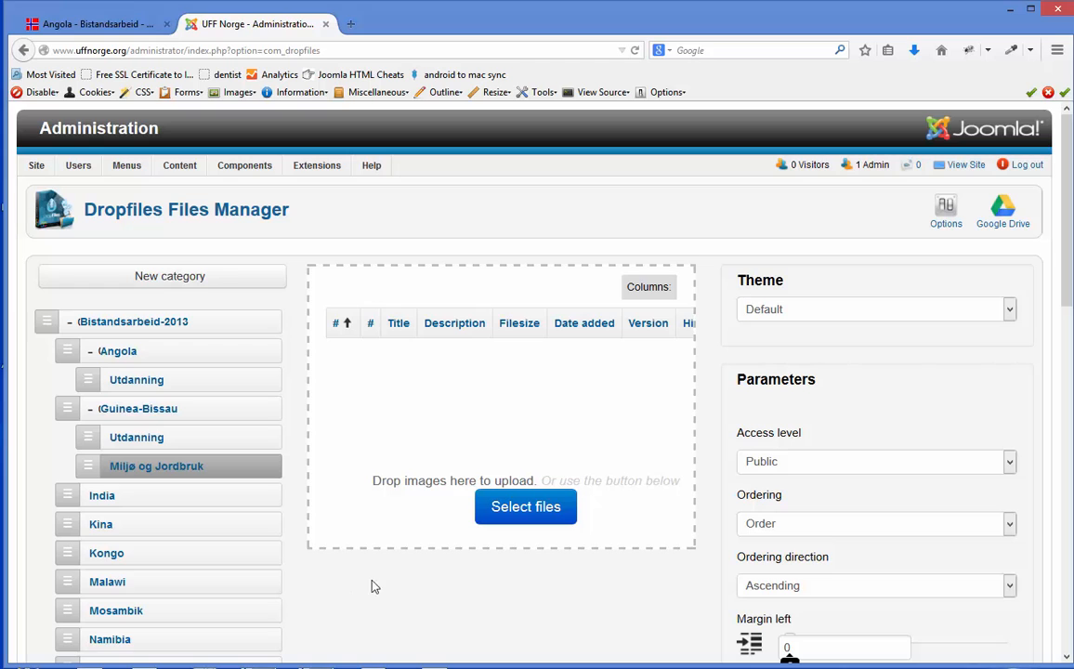
mouse_move(1068, 251)
mouse_down()
mouse_move(1069, 284)
mouse_move(1069, 251)
mouse_up()
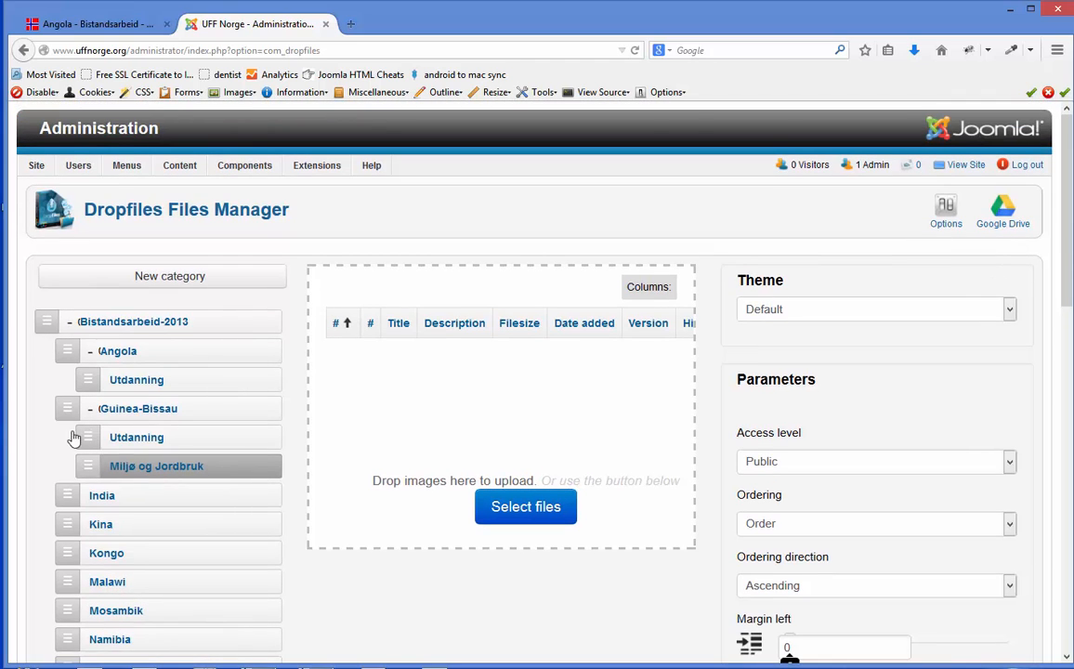